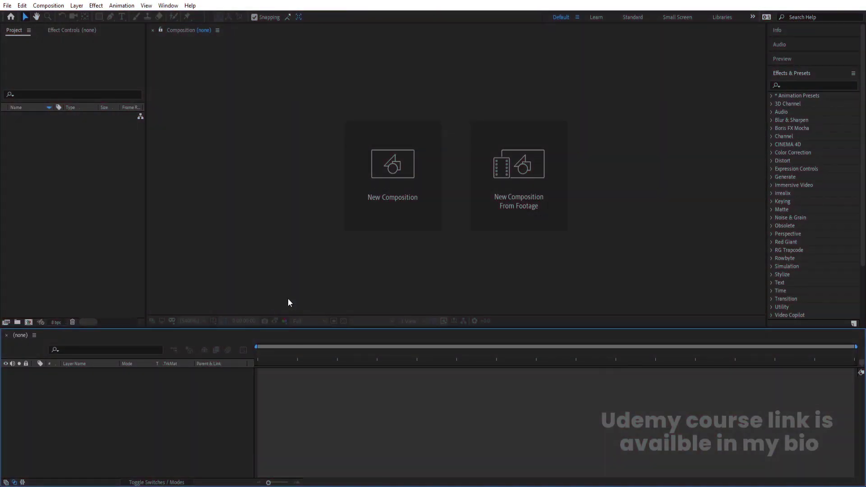
# Start a new composition (Comp 1, 1920x1080, 30 fps) from the start screen.
pyautogui.click(392, 158)
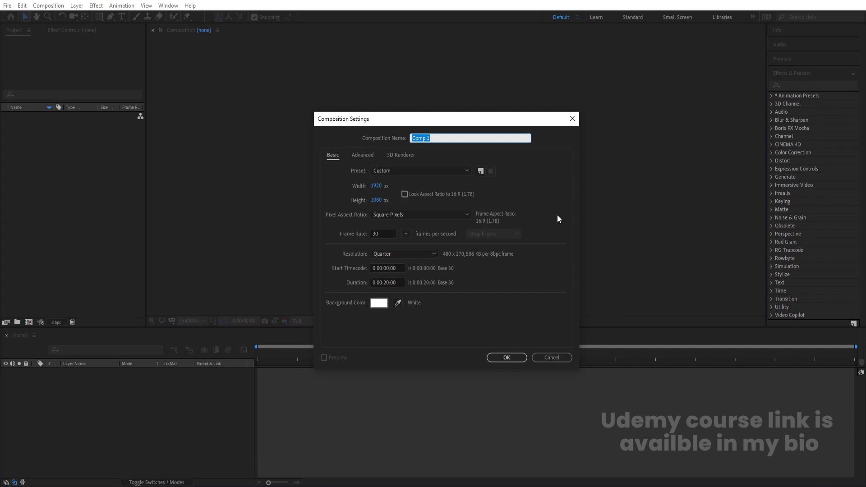
# Name the composition 'Main Animation' at 1920×1080, 30 fps, 20 s with a white background.
pyautogui.write('Main Animation')
pyautogui.click(506, 357)
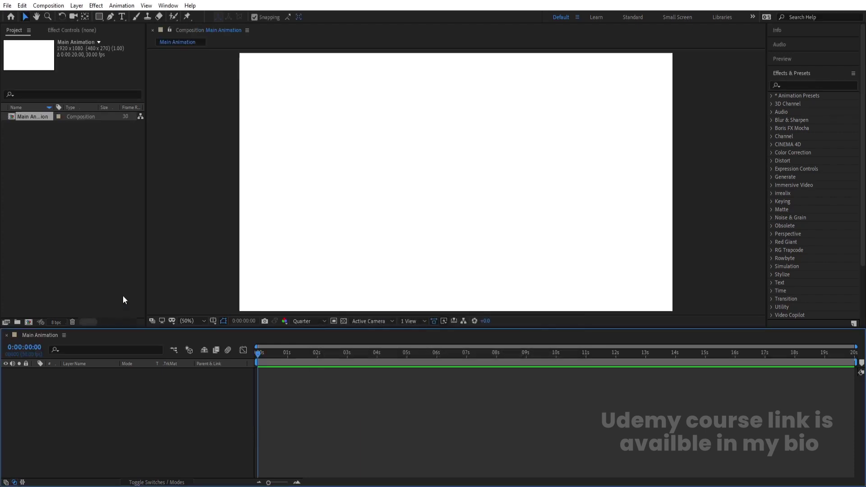
# Show title/action-safe guides and add a locked White Solid layer.
pyautogui.click(212, 321)
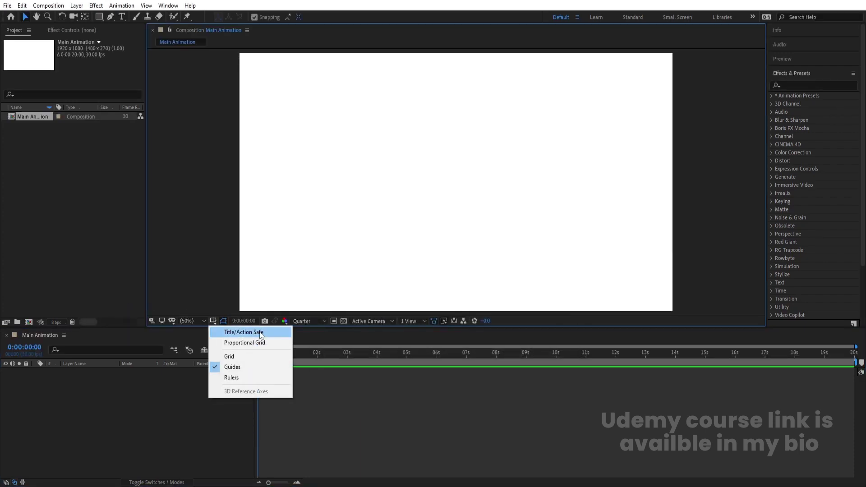
pyautogui.click(261, 335)
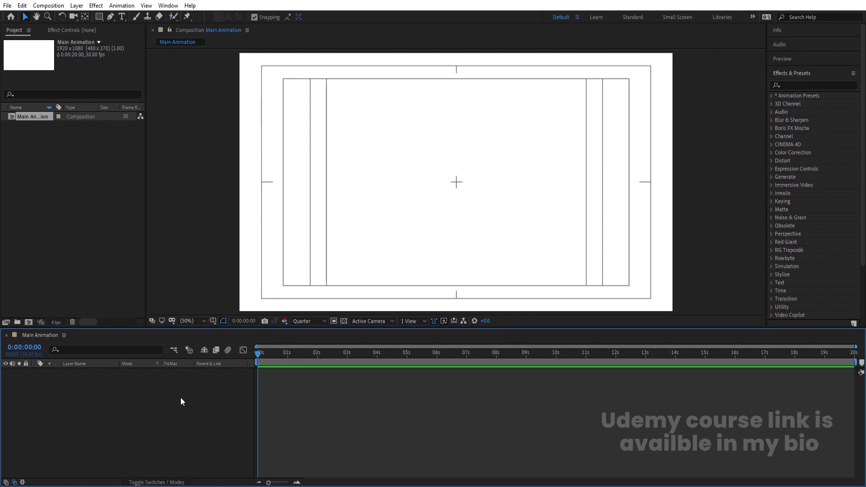
pyautogui.hotkey('ctrl', 'y')
pyautogui.press('Return')
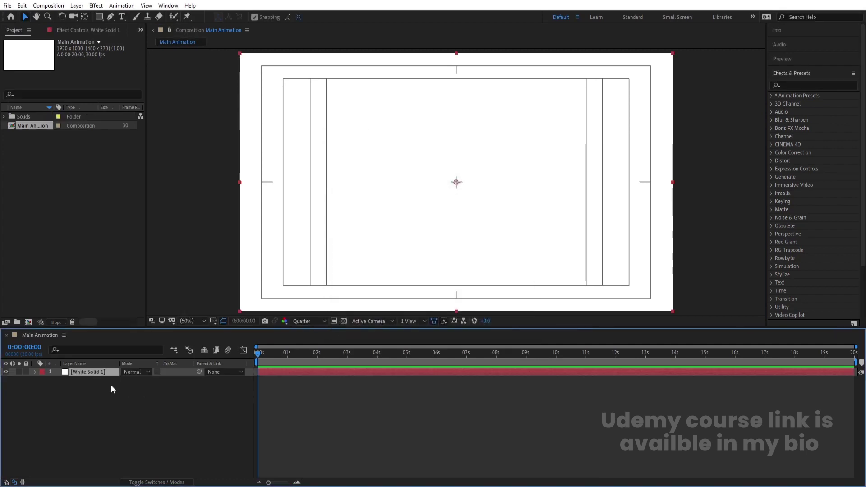
pyautogui.click(28, 372)
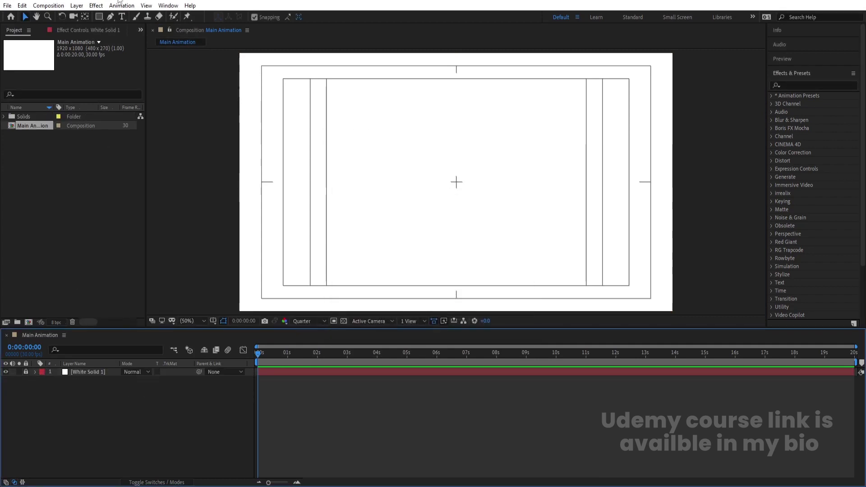
# With the Type tool active, set the text fill to blue with no stroke.
pyautogui.click(123, 17)
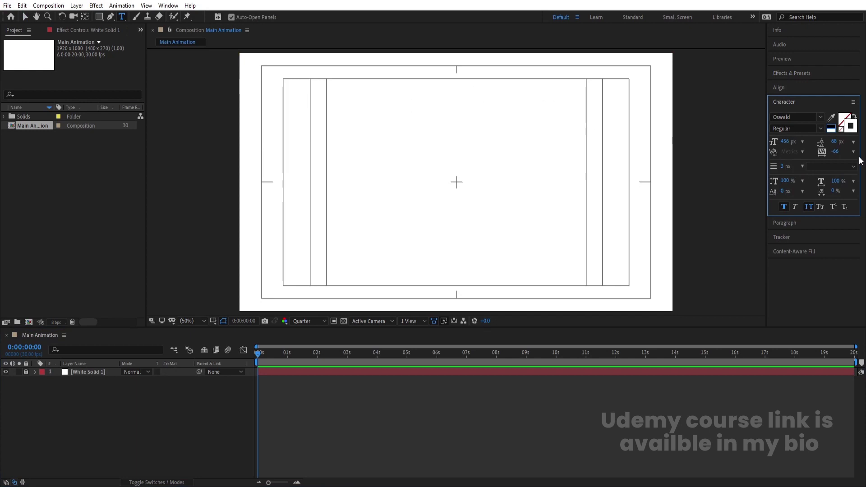
pyautogui.click(842, 131)
pyautogui.click(842, 121)
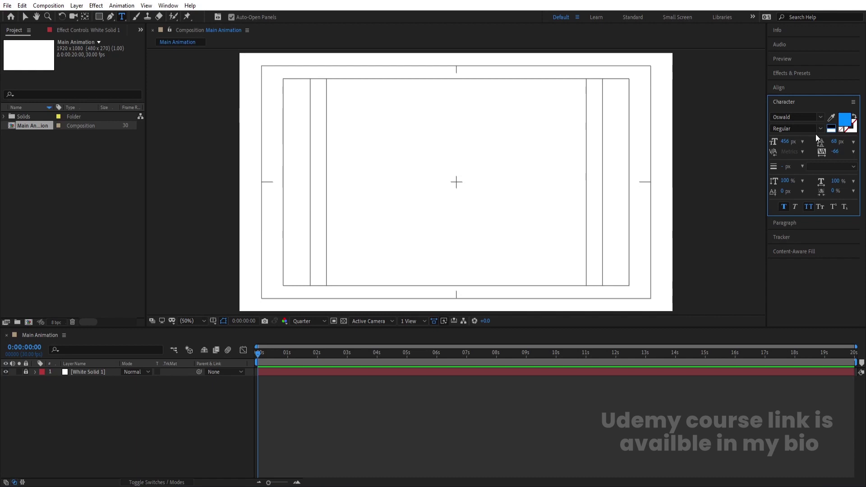
# Add blue MOTION text and centre its anchor point and position in the composition.
pyautogui.click(395, 207)
pyautogui.write('MOTION')
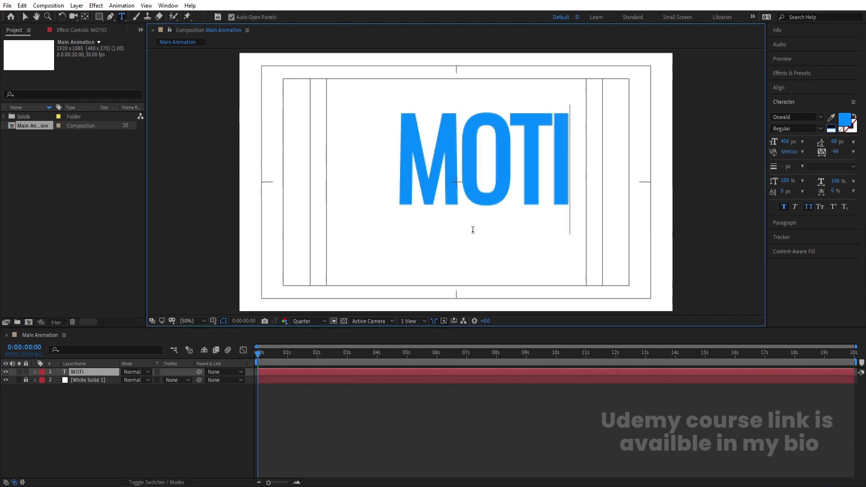
pyautogui.click(88, 372)
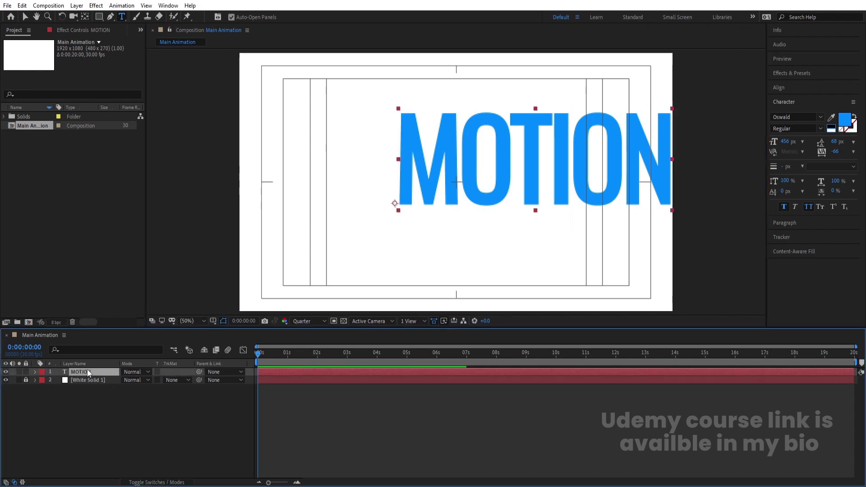
pyautogui.hotkey('ctrl', 'alt', 'Home')
pyautogui.click(789, 86)
pyautogui.click(791, 112)
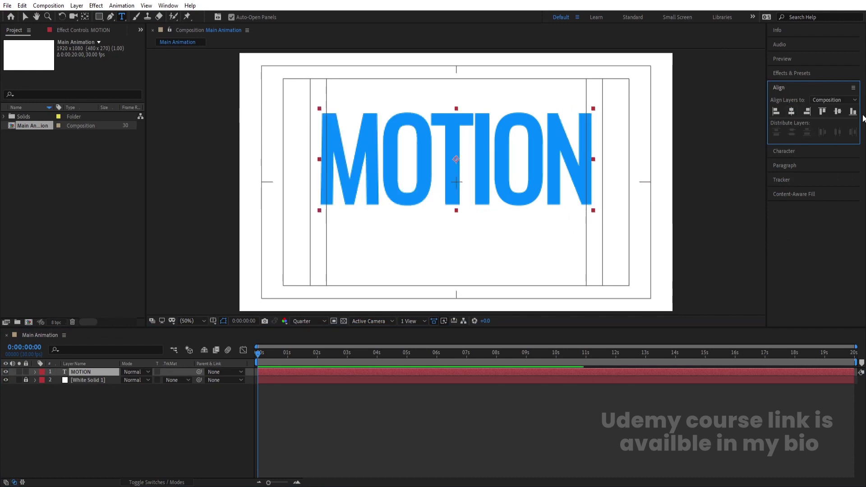
pyautogui.click(838, 111)
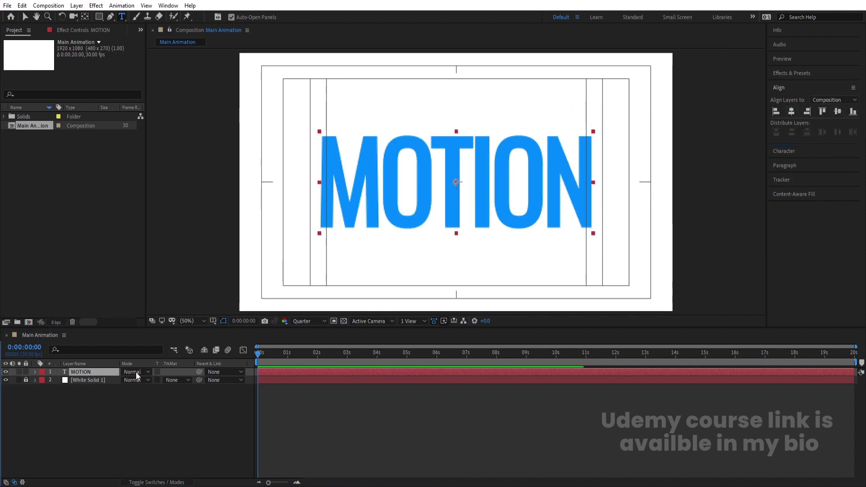
# Scale MOTION to 73% and set the preview resolution to Full.
pyautogui.press('s')
pyautogui.moveTo(135, 380); pyautogui.dragTo(126, 380)
pyautogui.click(113, 413)
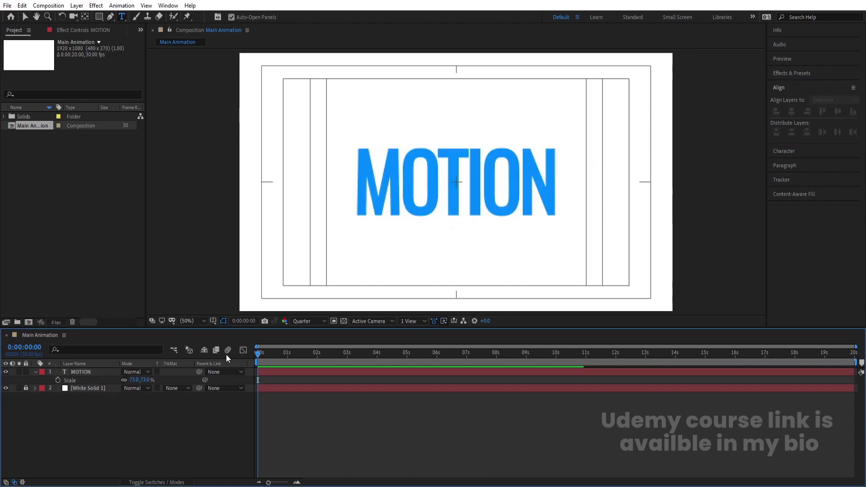
pyautogui.click(308, 321)
pyautogui.click(310, 346)
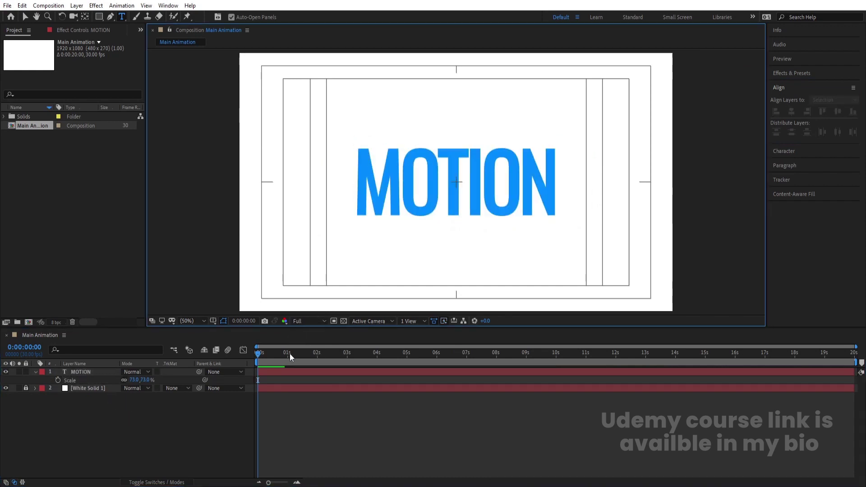
pyautogui.click(123, 432)
pyautogui.click(85, 370)
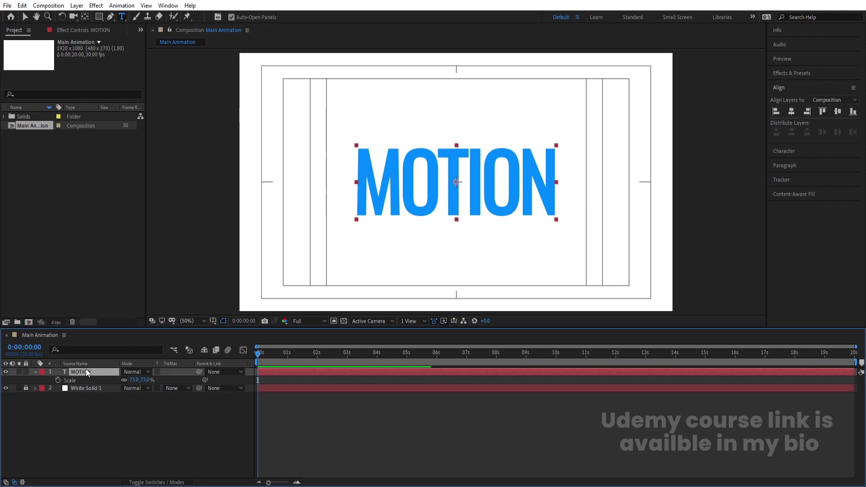
# Add a Bevel and Emboss style to MOTION with size 50 and soften 16.
pyautogui.rightClick(86, 371)
pyautogui.moveTo(122, 232)
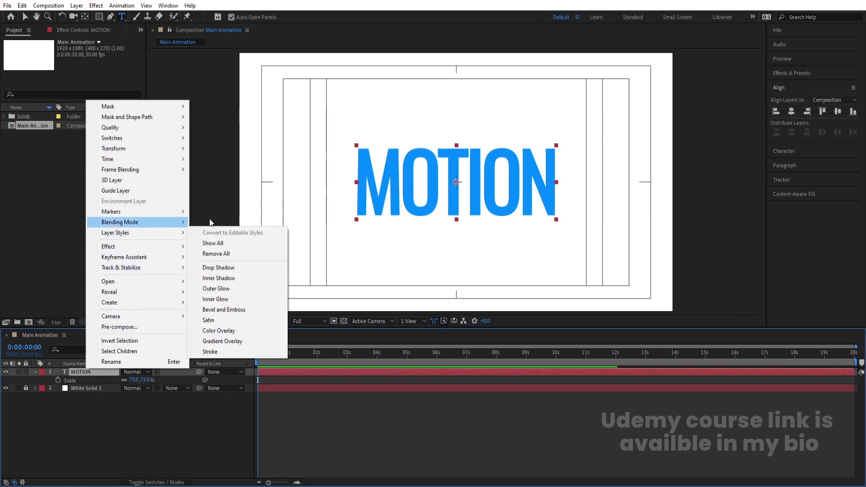
pyautogui.click(237, 310)
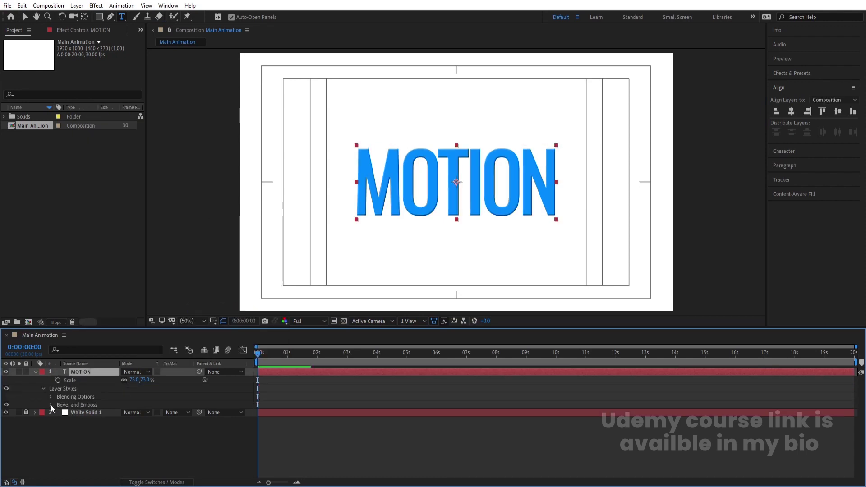
pyautogui.click(51, 405)
pyautogui.scroll(-2, 134, 418)
pyautogui.click(124, 413)
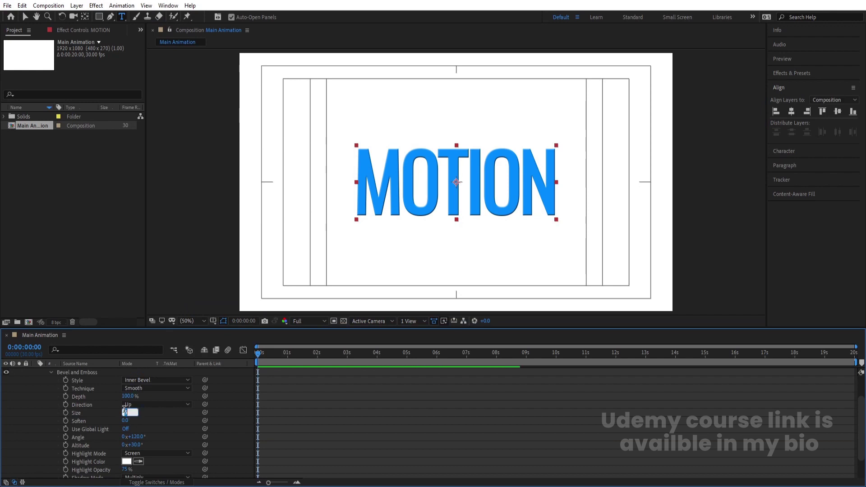
pyautogui.write('100')
pyautogui.press('Return')
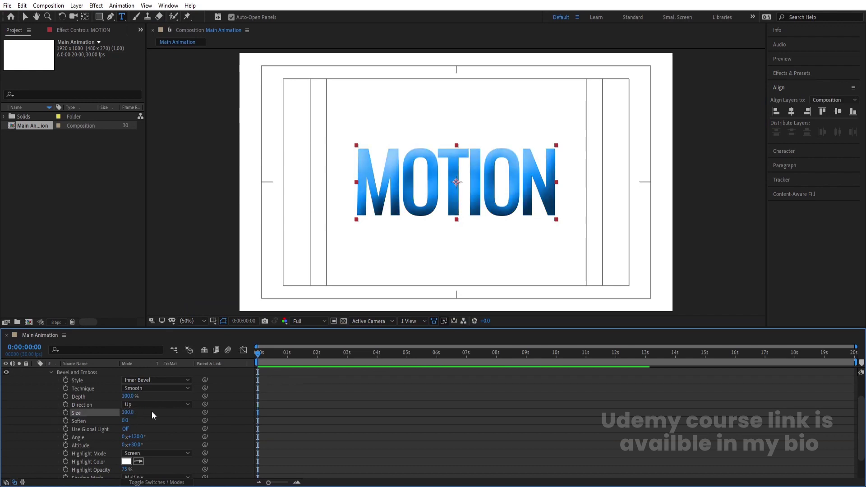
pyautogui.click(128, 412)
pyautogui.write('50')
pyautogui.press('Tab')
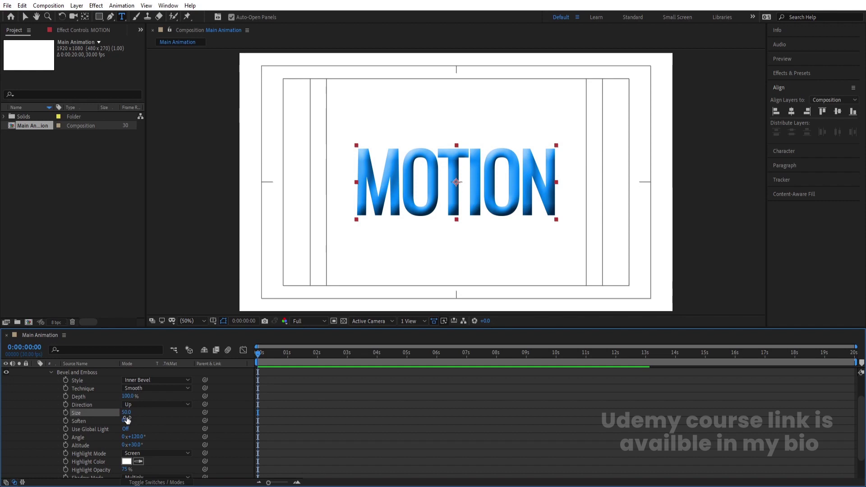
pyautogui.write('16')
pyautogui.press('Return')
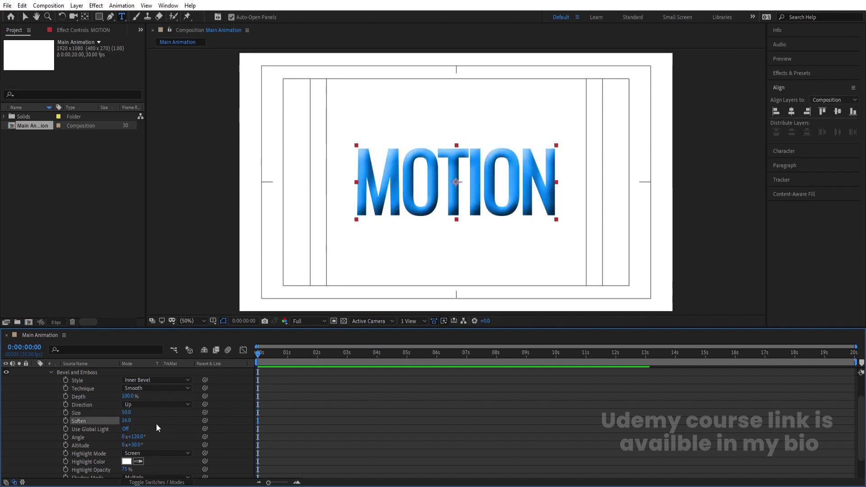
# Set the bevel shadow opacity to 20% and collapse the MOTION layer.
pyautogui.scroll(-1, 155, 421)
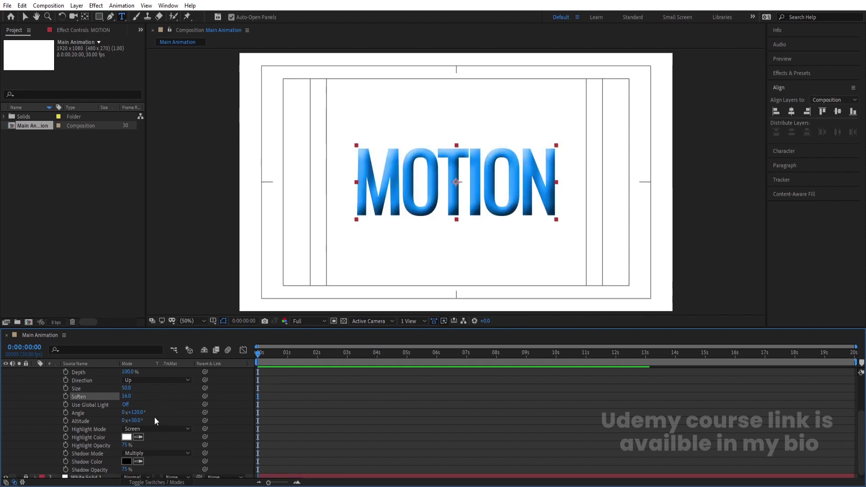
pyautogui.scroll(-1, 95, 464)
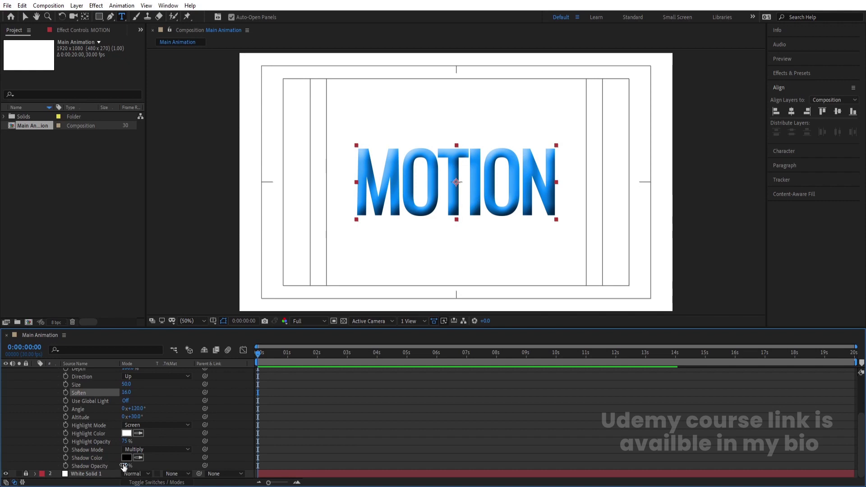
pyautogui.click(123, 466)
pyautogui.write('20')
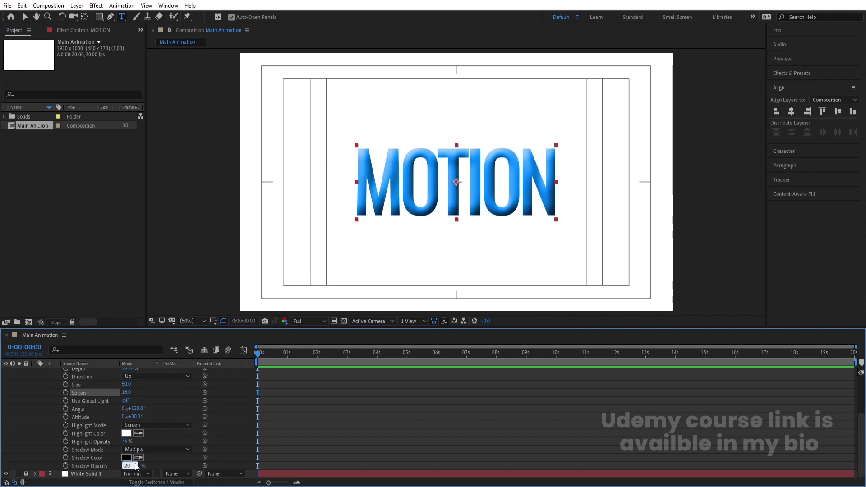
pyautogui.press('Return')
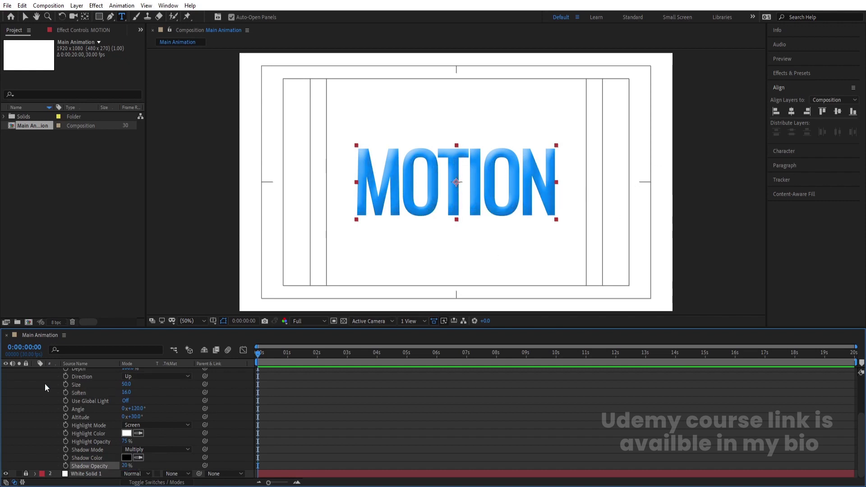
pyautogui.scroll(5, 40, 389)
pyautogui.click(35, 373)
pyautogui.click(79, 402)
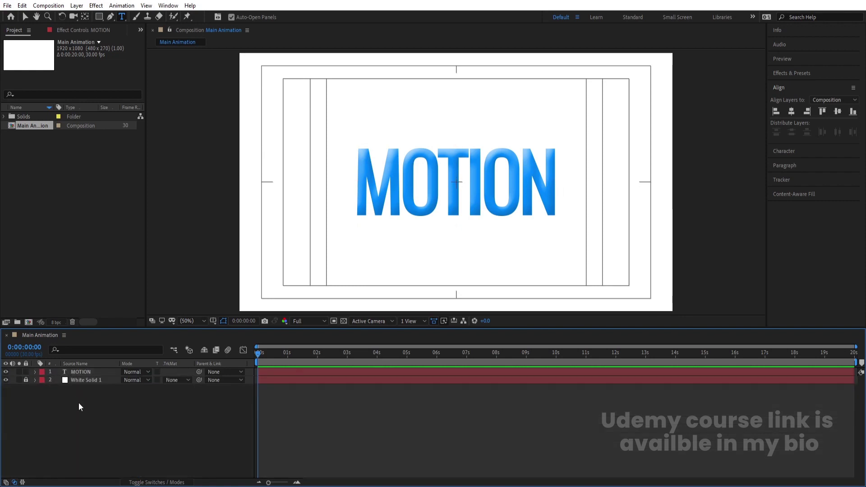
# Search the effects for 'page' and apply CC Page Turn to MOTION.
pyautogui.click(94, 373)
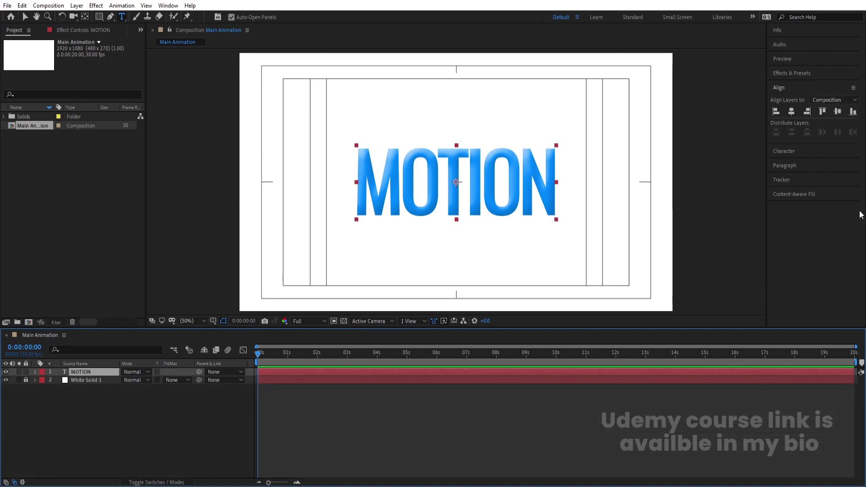
pyautogui.click(787, 74)
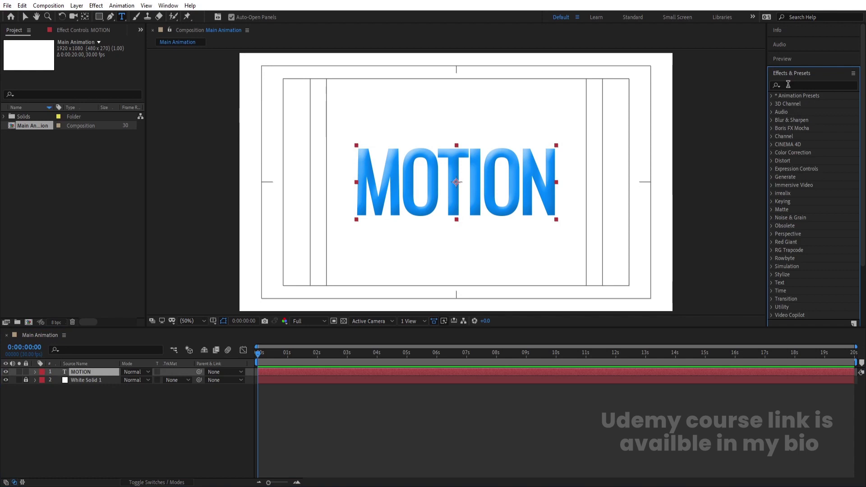
pyautogui.click(788, 85)
pyautogui.write('page')
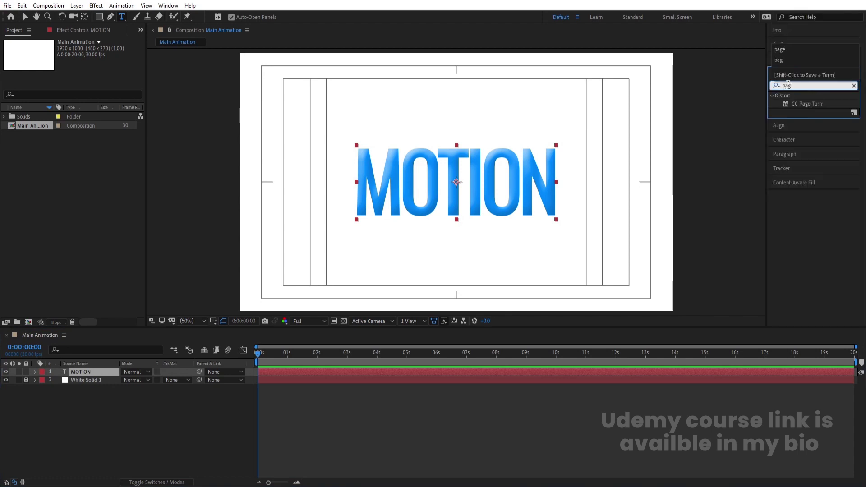
pyautogui.doubleClick(803, 103)
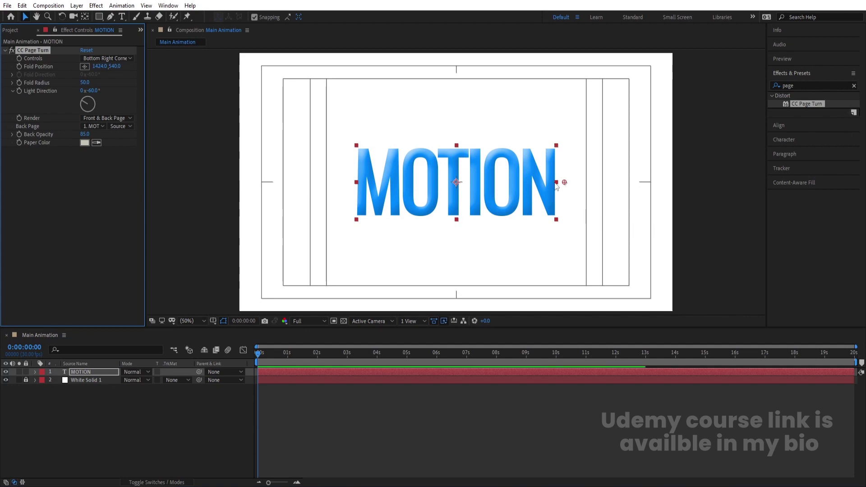
# Place the page-turn fold position at 960, 476 so the text lies flat.
pyautogui.moveTo(564, 183); pyautogui.dragTo(201, 85)
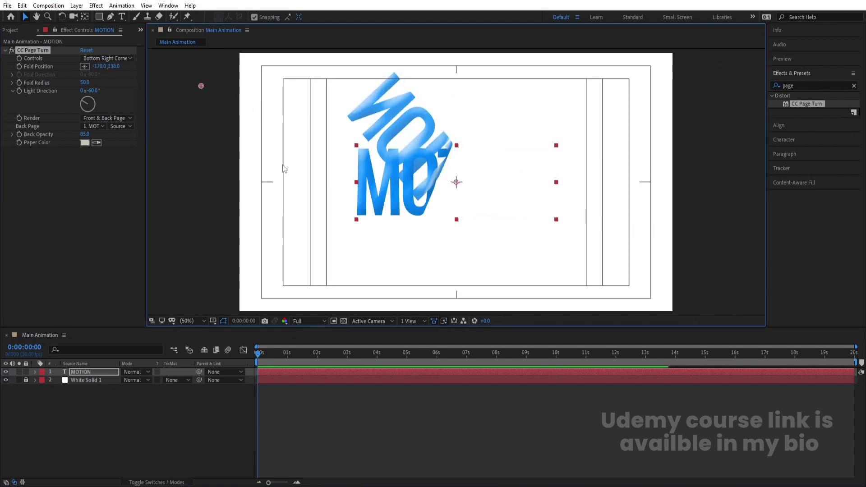
pyautogui.hotkey('ctrl', 'z')
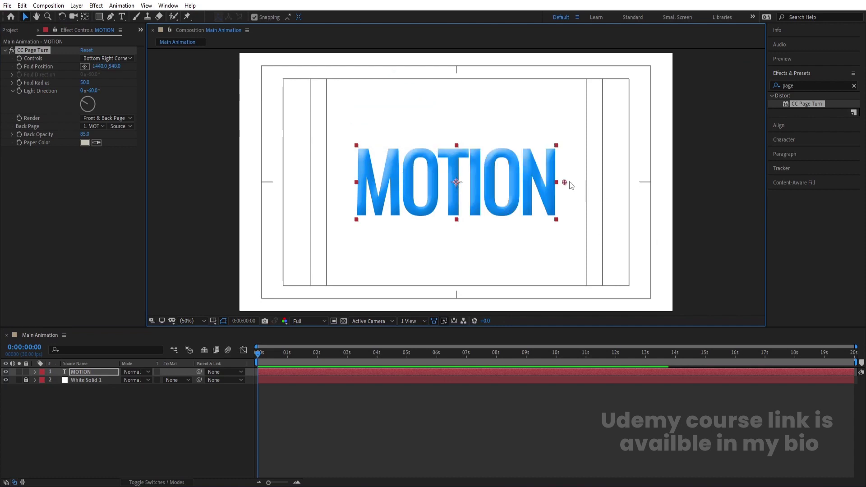
pyautogui.moveTo(564, 182); pyautogui.dragTo(457, 170)
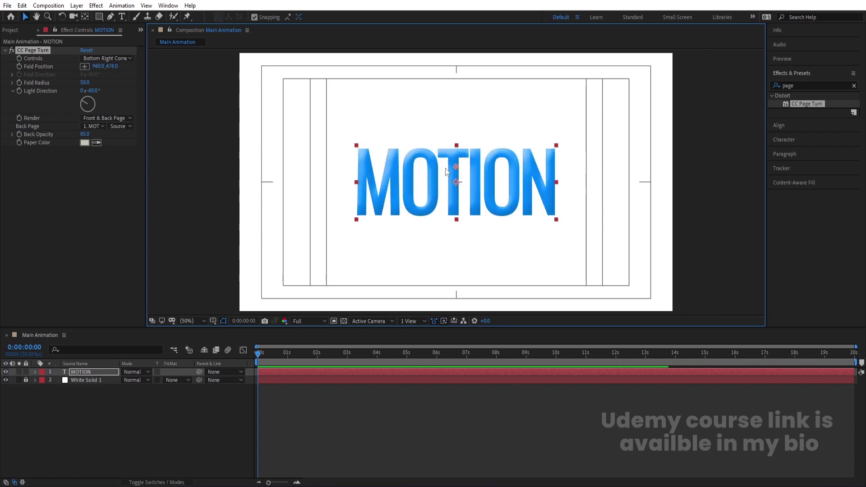
# Keyframe Fold Position at 0 s, then drag it to -1626, -300 at 2 s.
pyautogui.click(87, 373)
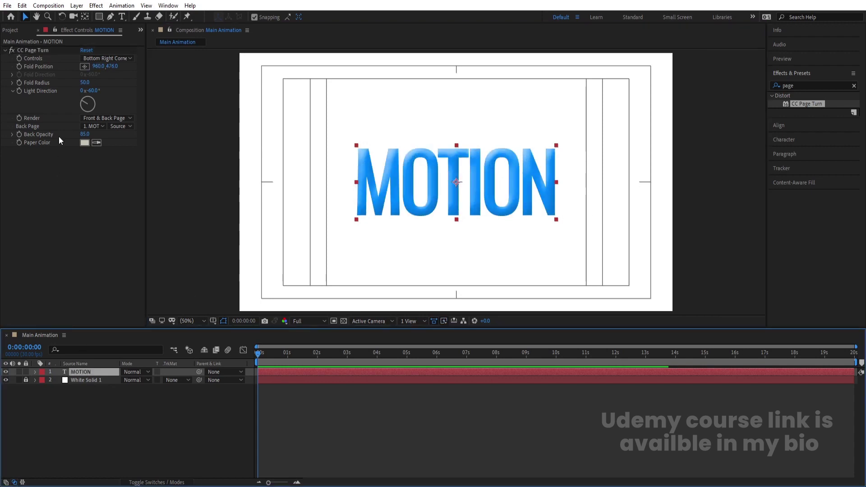
pyautogui.click(21, 68)
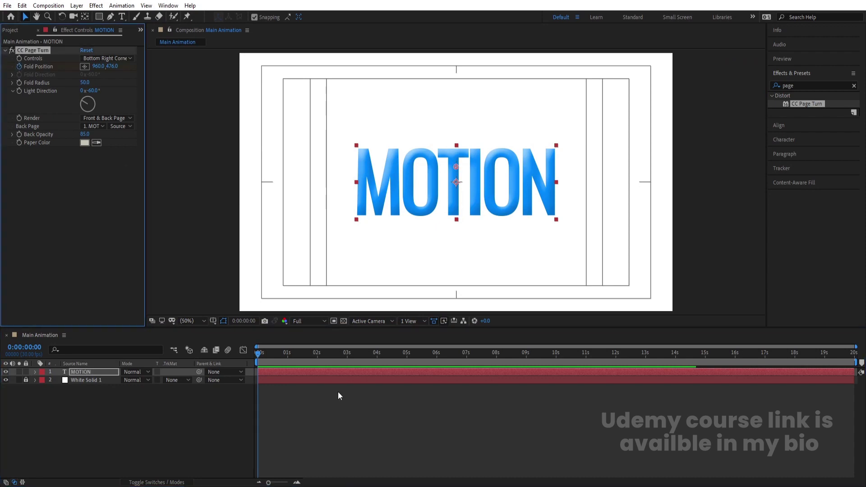
pyautogui.press('u')
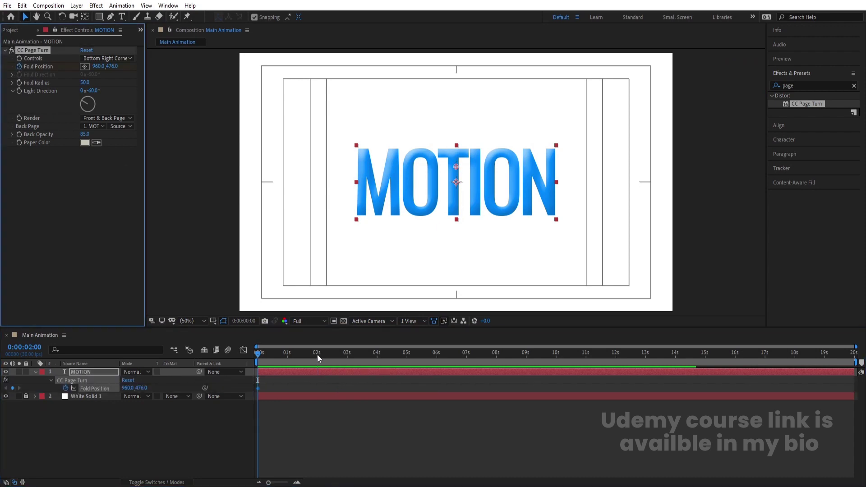
pyautogui.click(318, 354)
pyautogui.moveTo(457, 167); pyautogui.dragTo(161, 78)
pyautogui.press(',')
pyautogui.press(',')
pyautogui.press(',')
pyautogui.press(',')
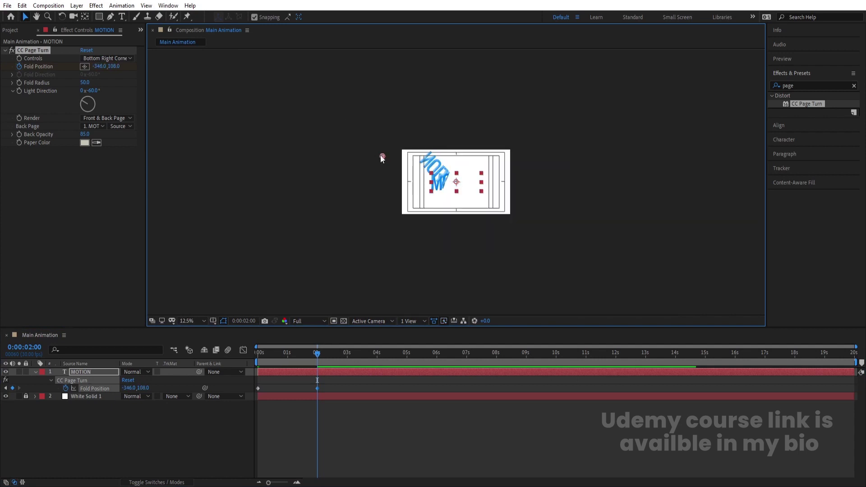
pyautogui.moveTo(382, 158); pyautogui.dragTo(311, 132)
# Return to 0 s, fit the viewer, and preview the page-turn curl.
pyautogui.click(274, 356)
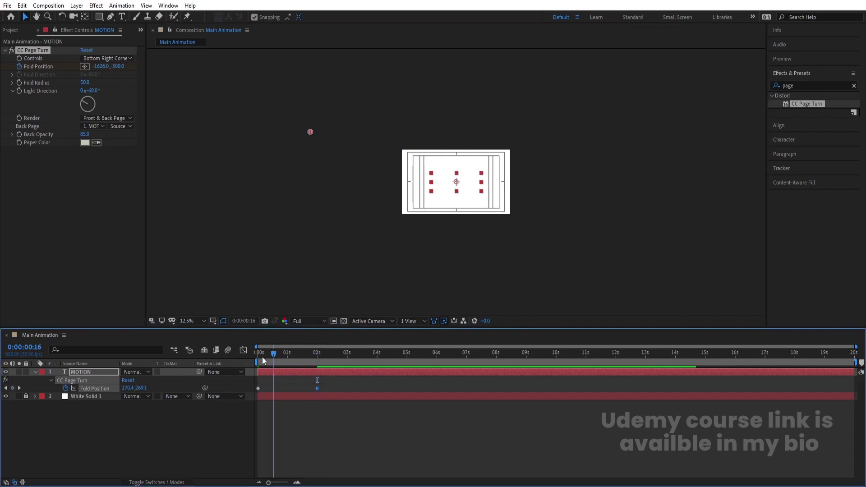
pyautogui.press('Home')
pyautogui.click(184, 321)
pyautogui.click(191, 150)
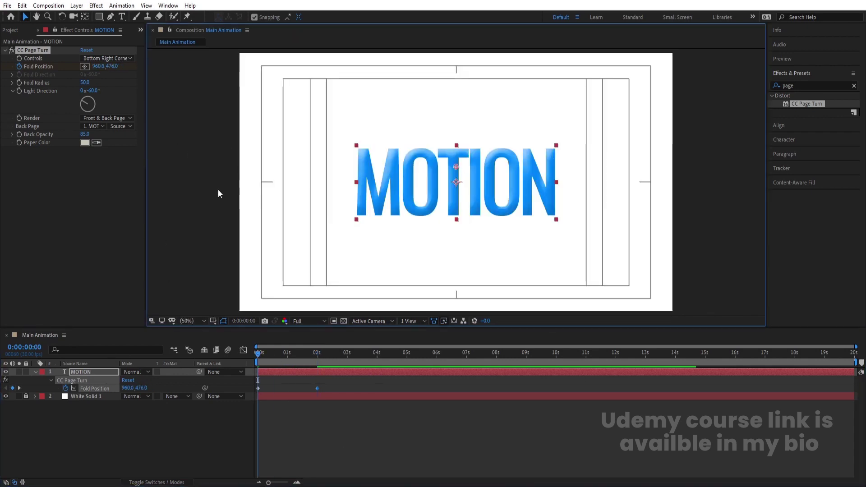
pyautogui.press('space')
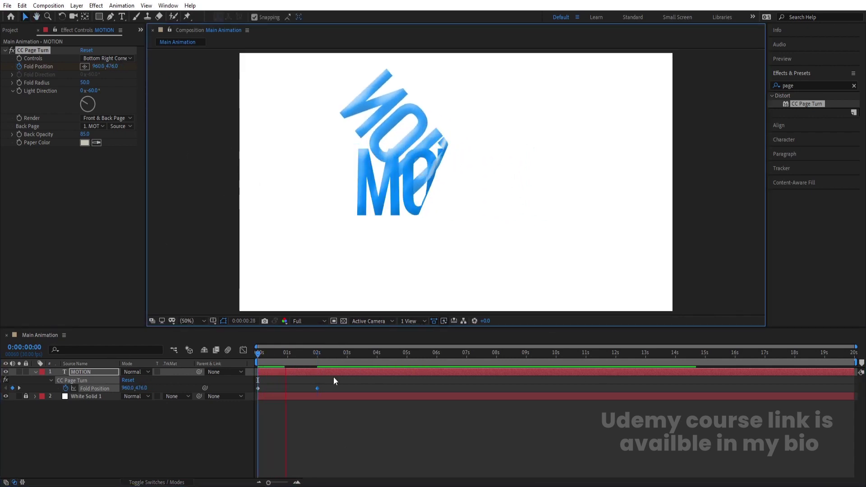
pyautogui.press('space')
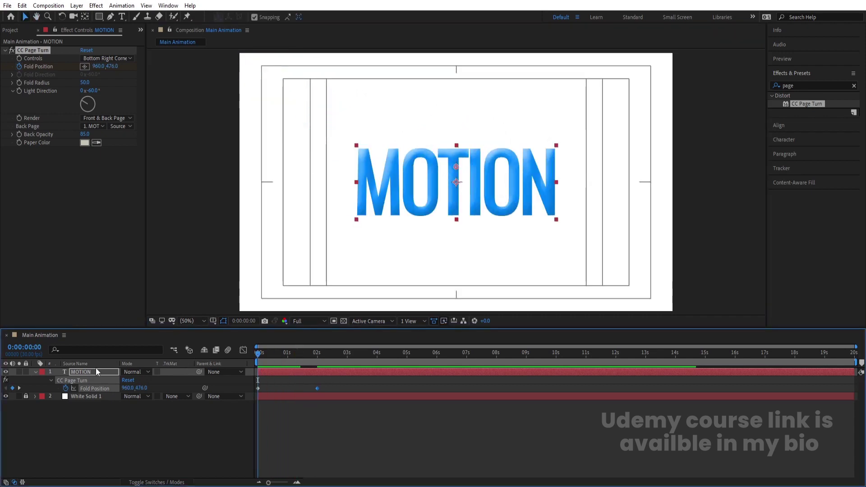
pyautogui.click(92, 372)
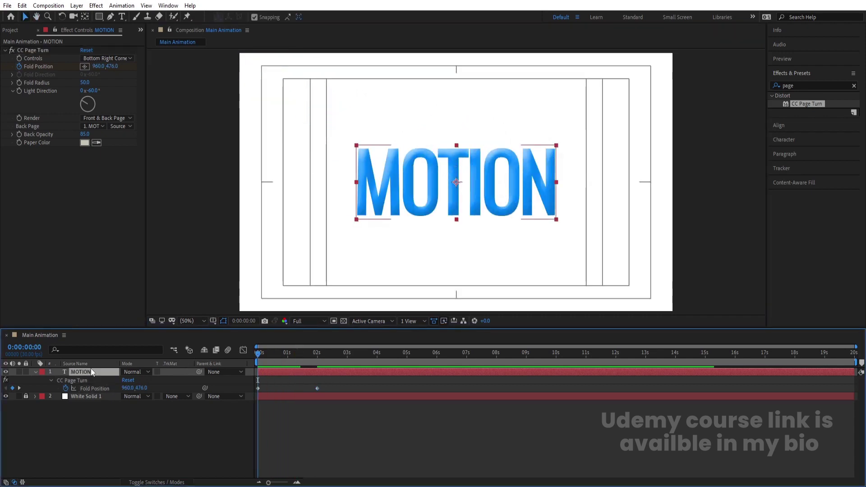
# Duplicate MOTION, hide the MOTION 2 copy, and make the original's fill white.
pyautogui.hotkey('ctrl', 'd')
pyautogui.click(73, 380)
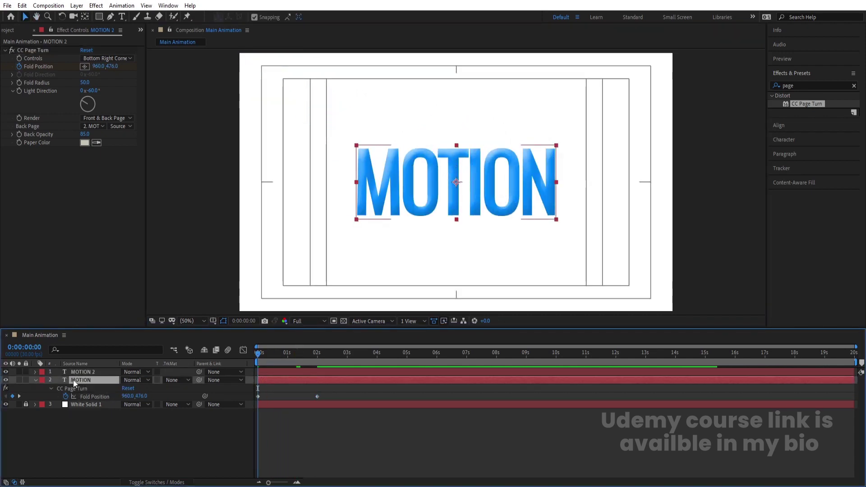
pyautogui.click(5, 372)
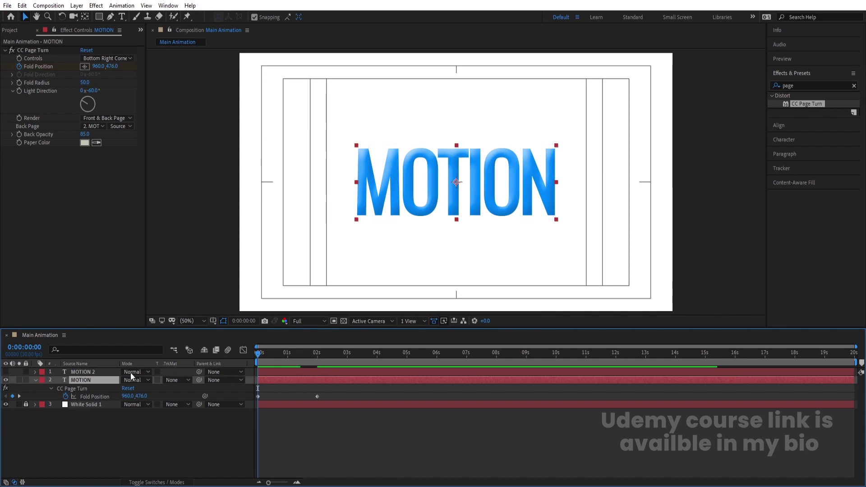
pyautogui.click(794, 144)
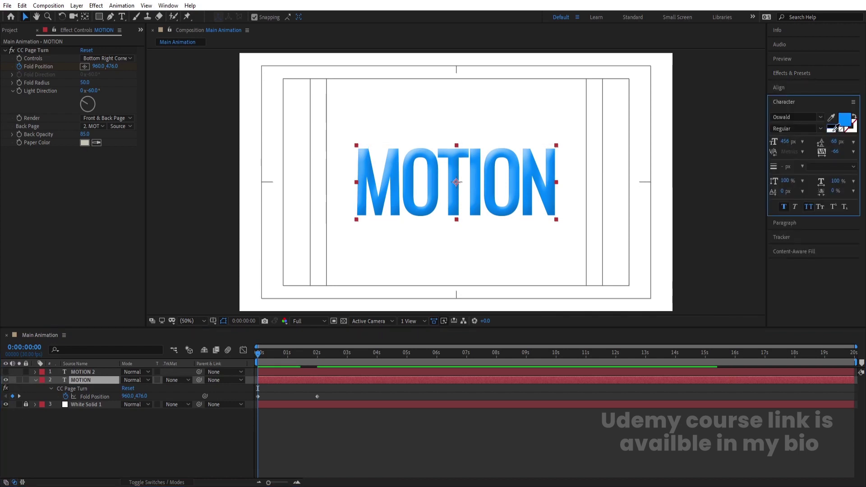
pyautogui.click(835, 129)
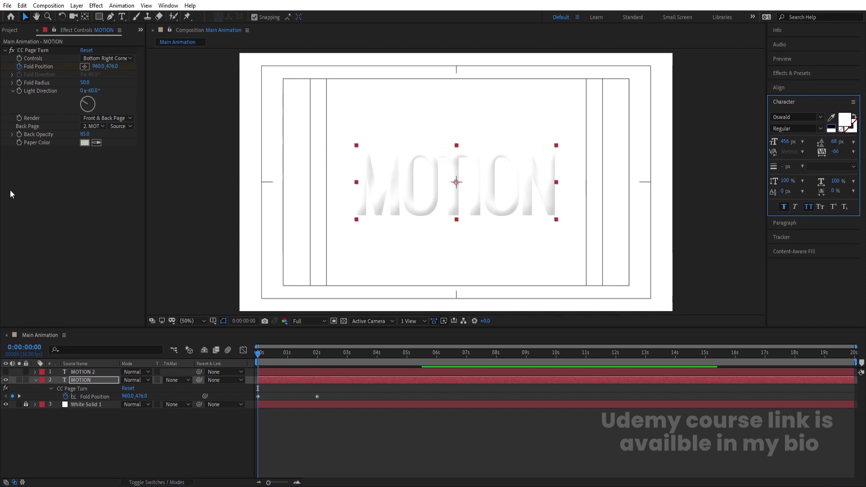
# Delete the layer styles from the original MOTION layer.
pyautogui.click(36, 381)
pyautogui.click(36, 381)
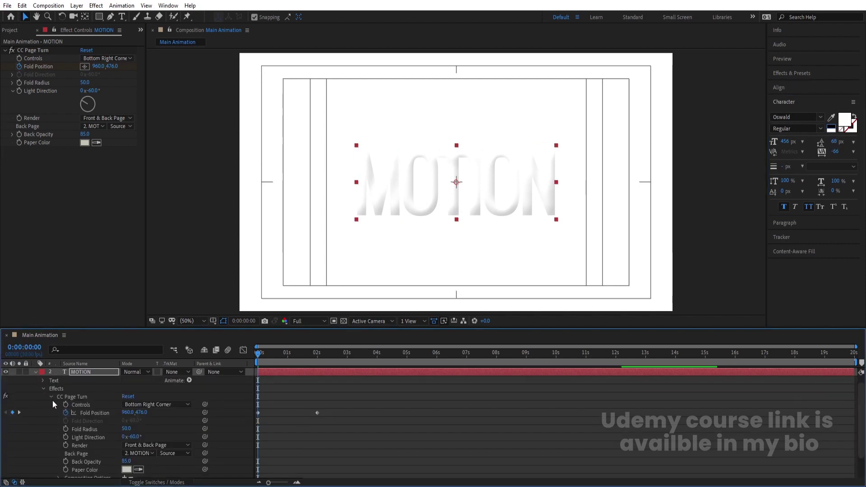
pyautogui.click(42, 389)
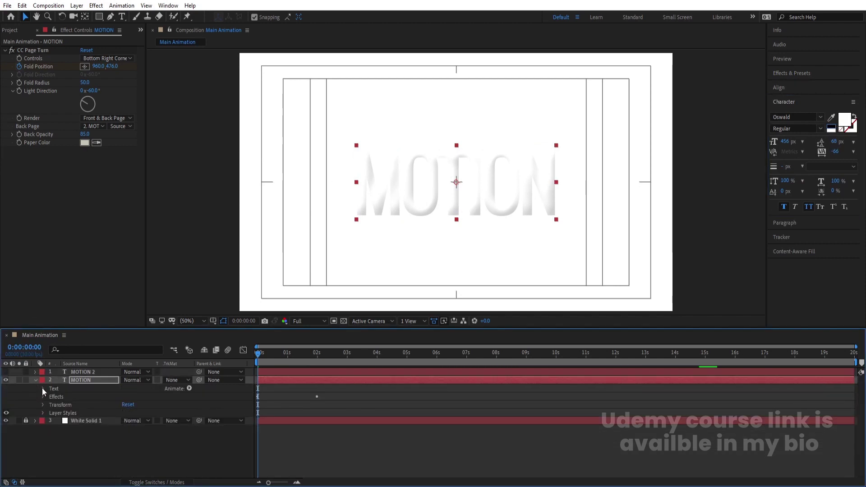
pyautogui.click(59, 414)
pyautogui.press('Delete')
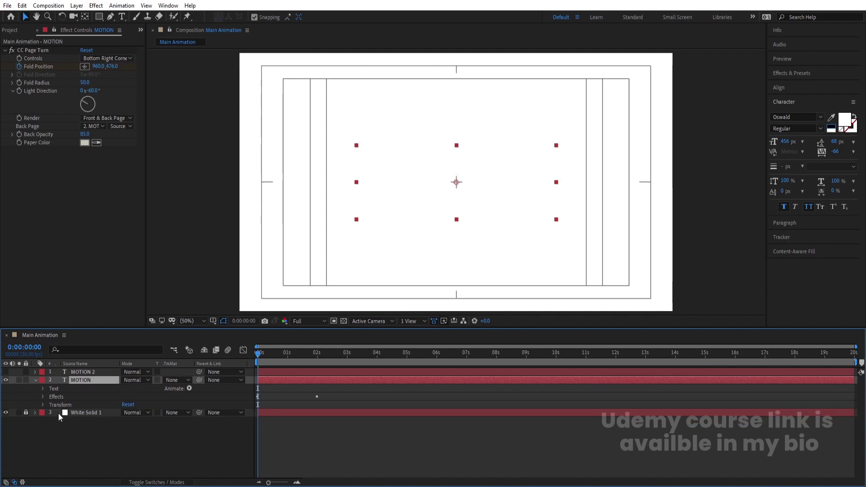
# Add an Inner Shadow style to the white MOTION layer with 20% opacity and size 50.
pyautogui.rightClick(74, 381)
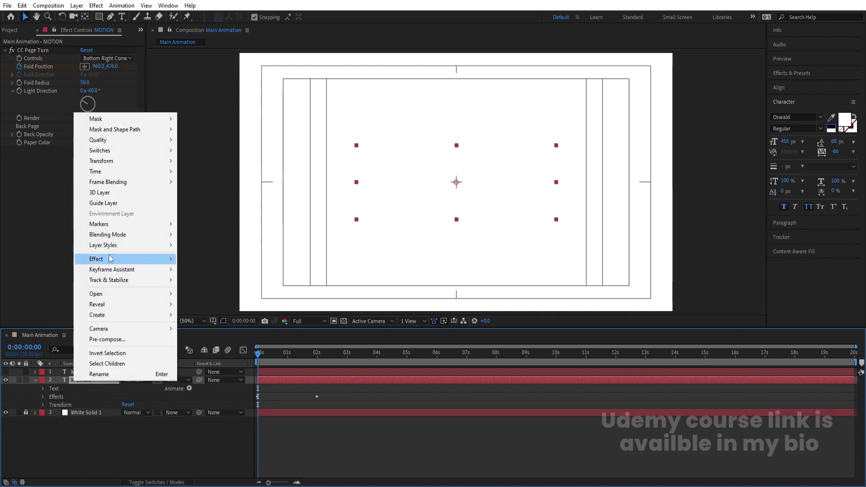
pyautogui.moveTo(109, 249)
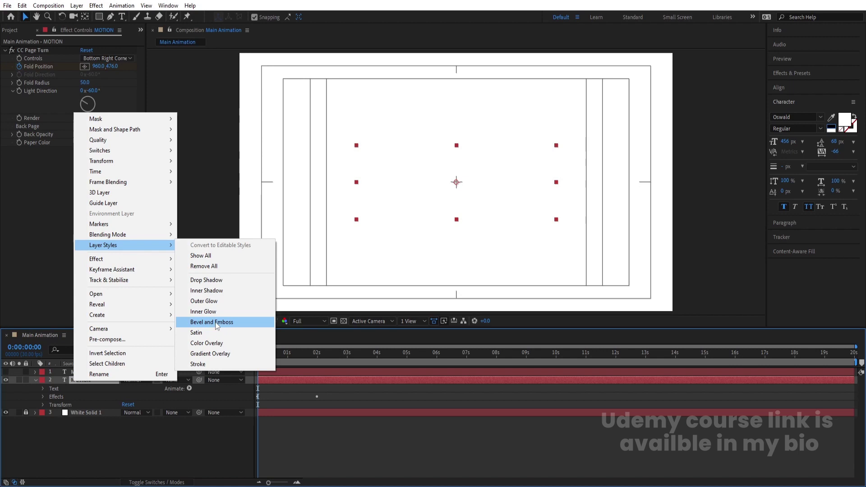
pyautogui.click(206, 291)
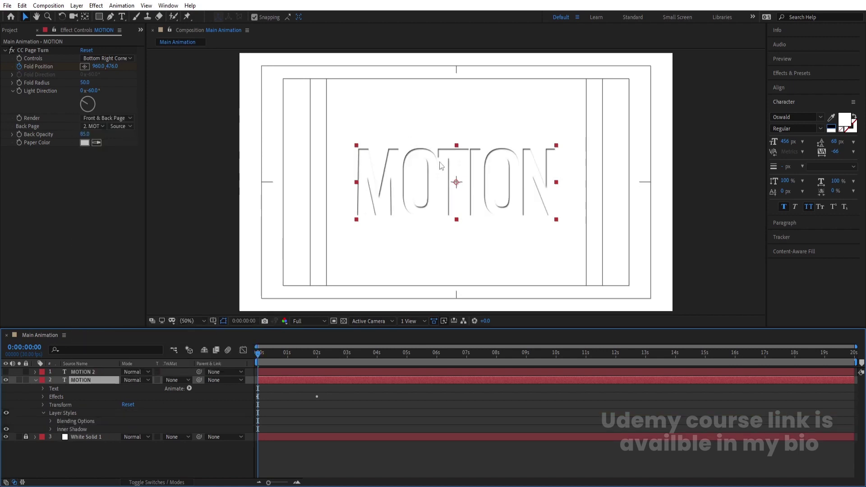
pyautogui.click(50, 430)
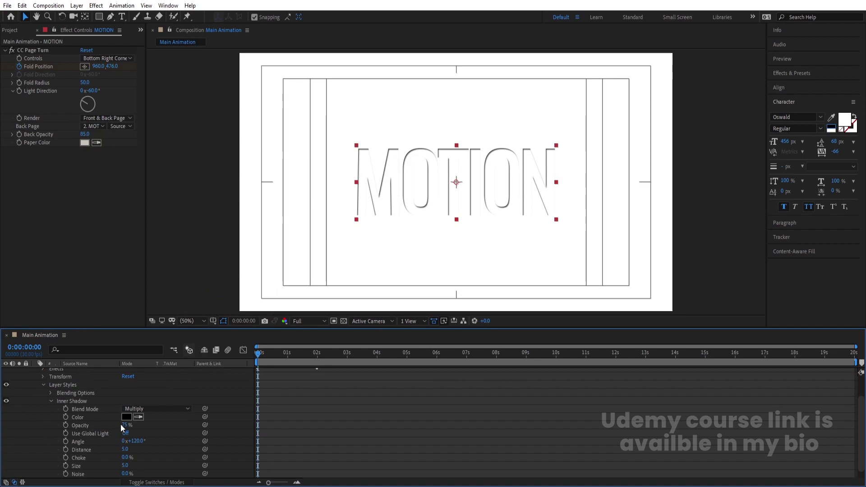
pyautogui.write('20')
pyautogui.press('Return')
pyautogui.scroll(-1, 97, 456)
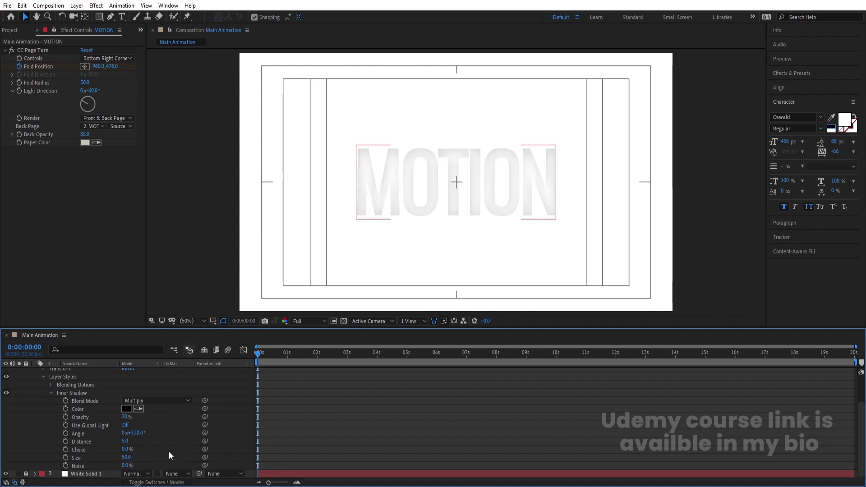
pyautogui.scroll(3, 232, 432)
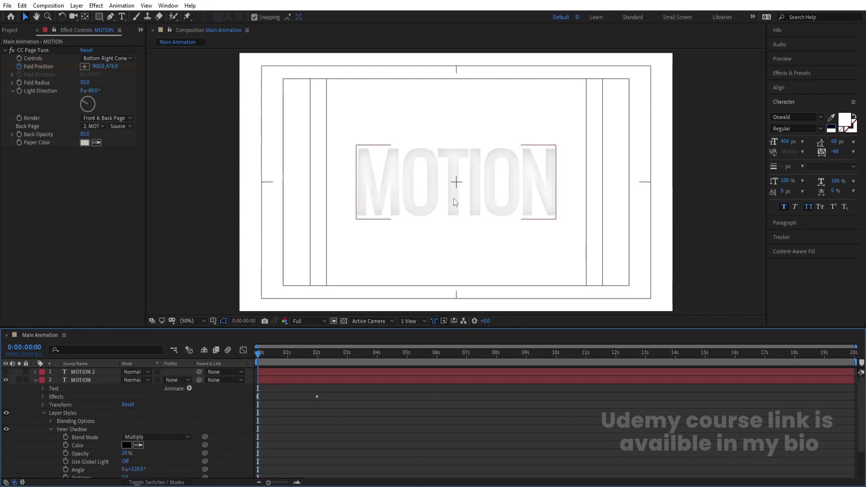
pyautogui.click(36, 380)
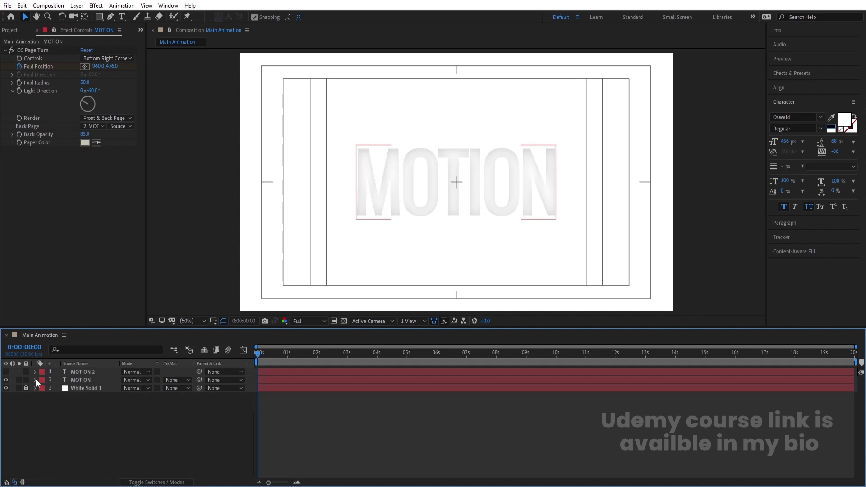
# Duplicate MOTION 2 into a hidden MOTION 3 just above the white solid, then preview.
pyautogui.click(74, 371)
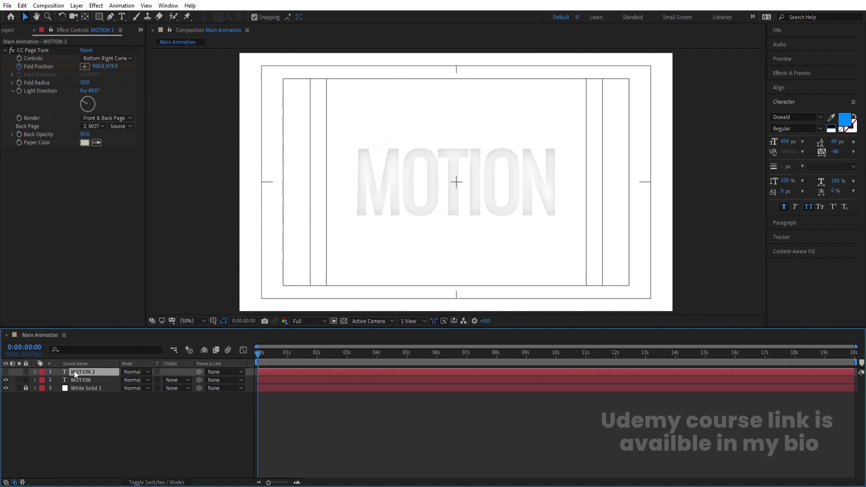
pyautogui.click(5, 372)
pyautogui.hotkey('ctrl', 'd')
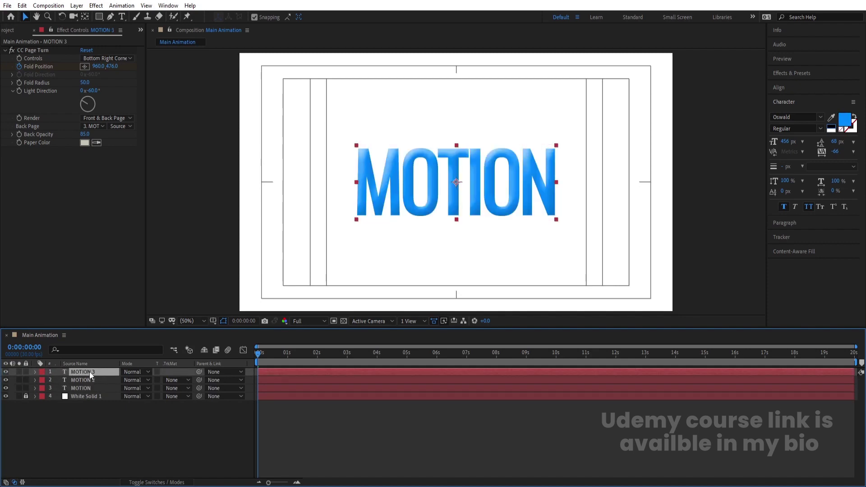
pyautogui.hotkey('ctrl', '[')
pyautogui.hotkey('ctrl', '[')
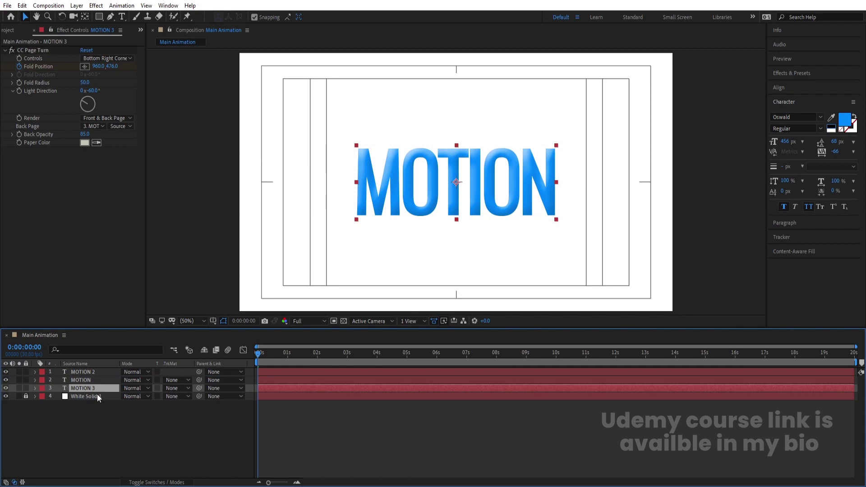
pyautogui.click(6, 388)
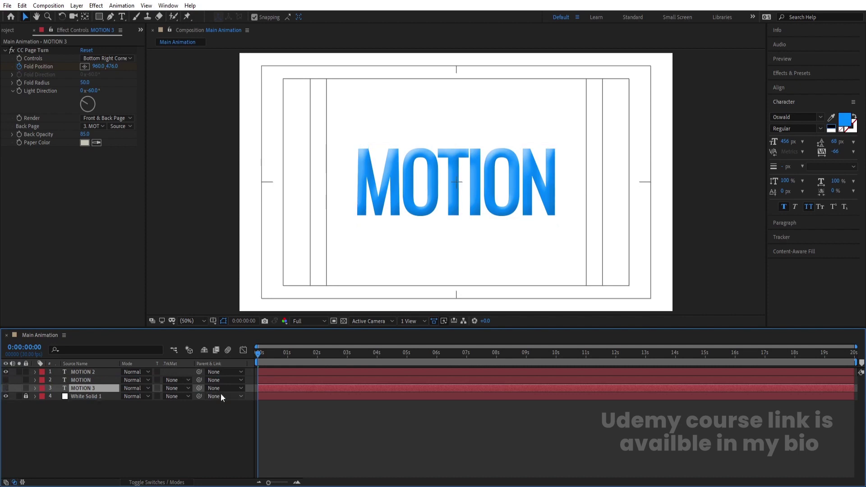
pyautogui.click(183, 428)
pyautogui.press('u')
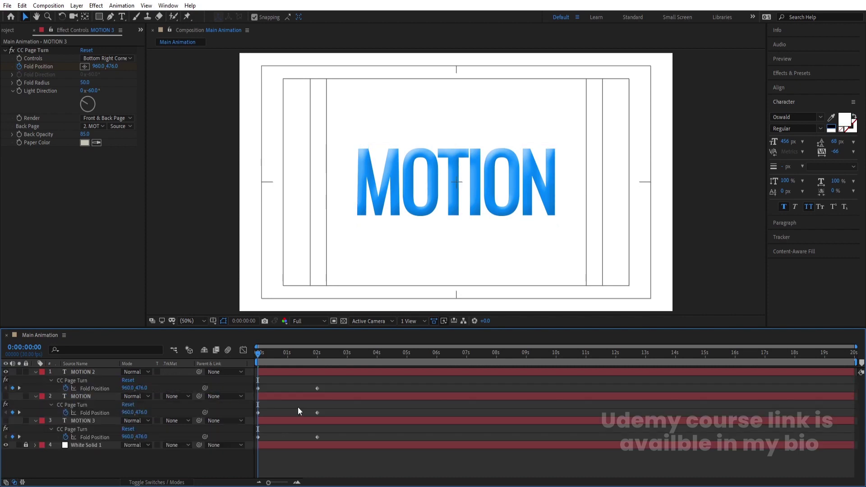
pyautogui.press('space')
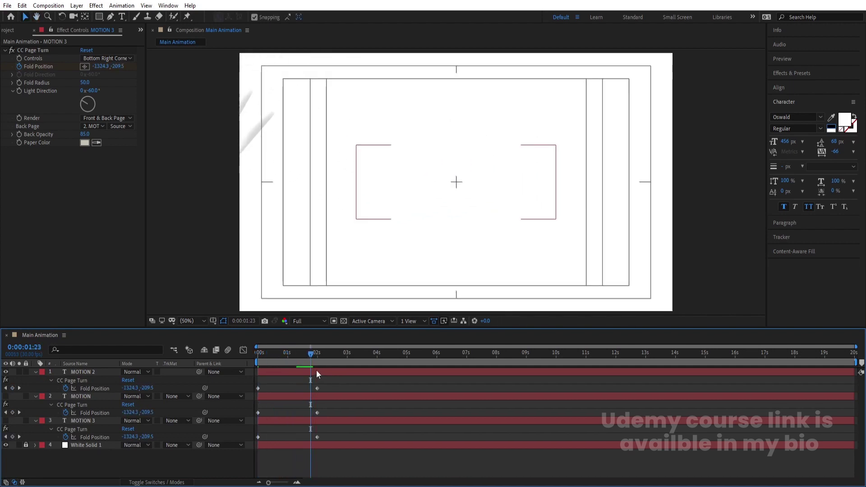
pyautogui.press('space')
pyautogui.press("'")
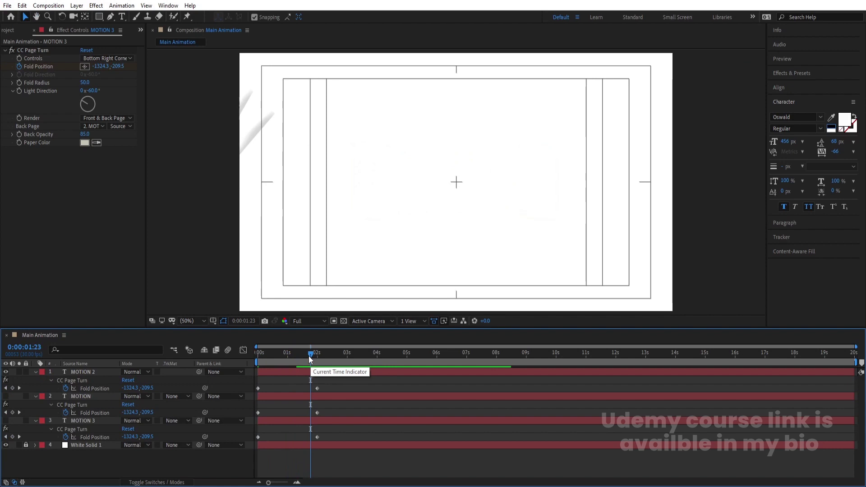
# Make MOTION and MOTION 3 visible, starting them at 2 s and 4 s.
pyautogui.click(6, 397)
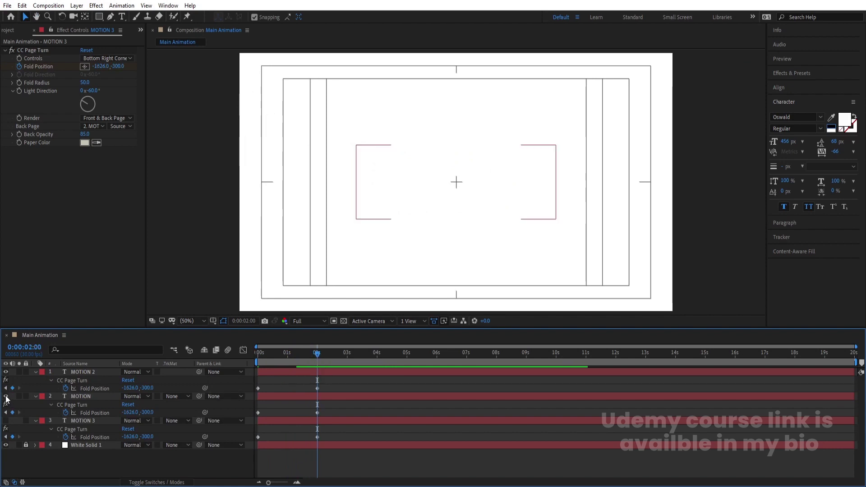
pyautogui.click(85, 396)
pyautogui.press('[')
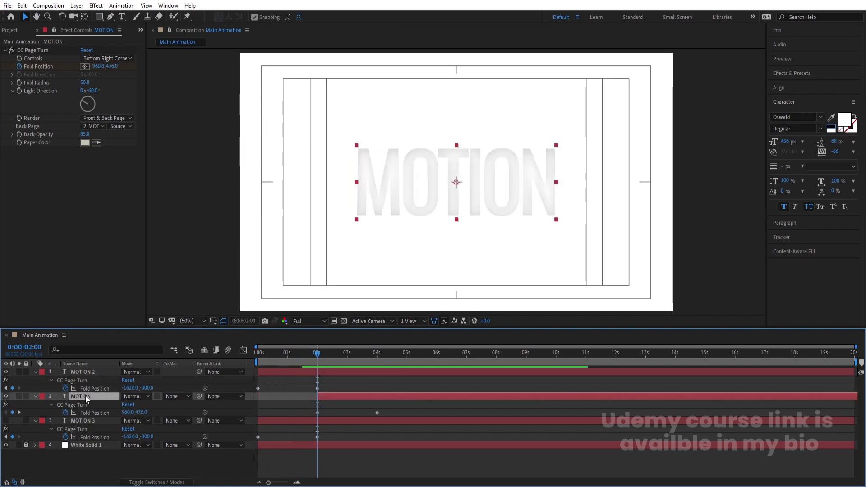
pyautogui.press('k')
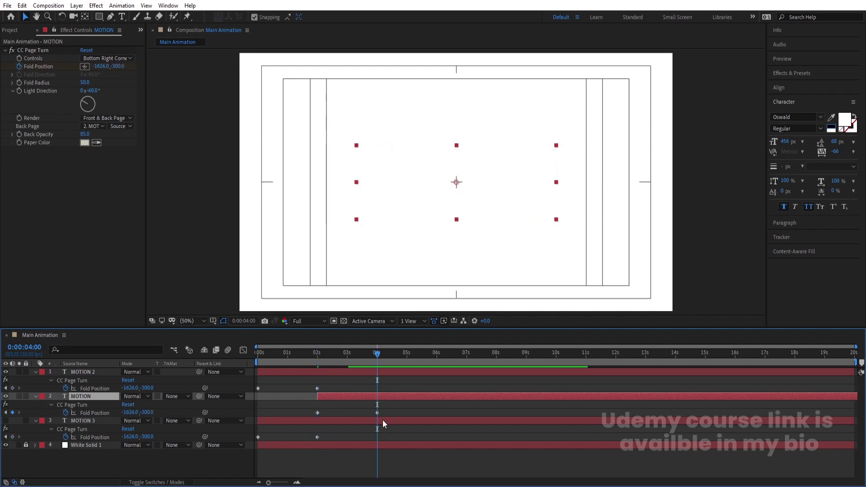
pyautogui.click(373, 421)
pyautogui.click(6, 421)
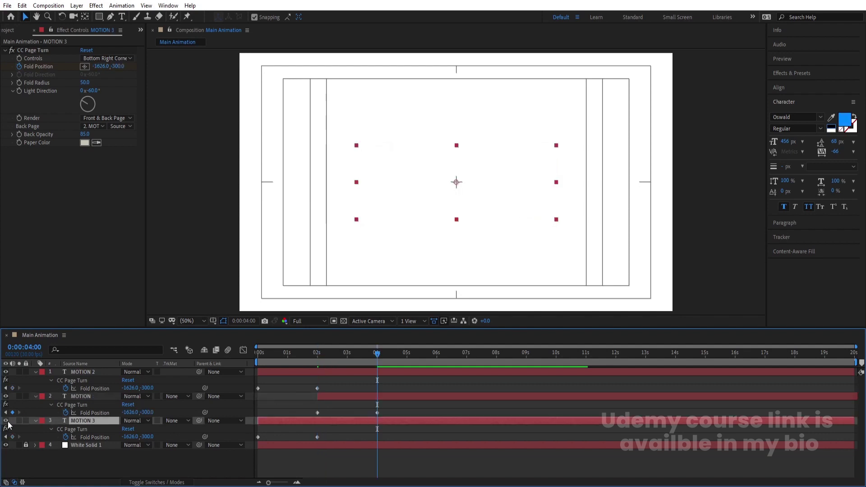
pyautogui.press('[')
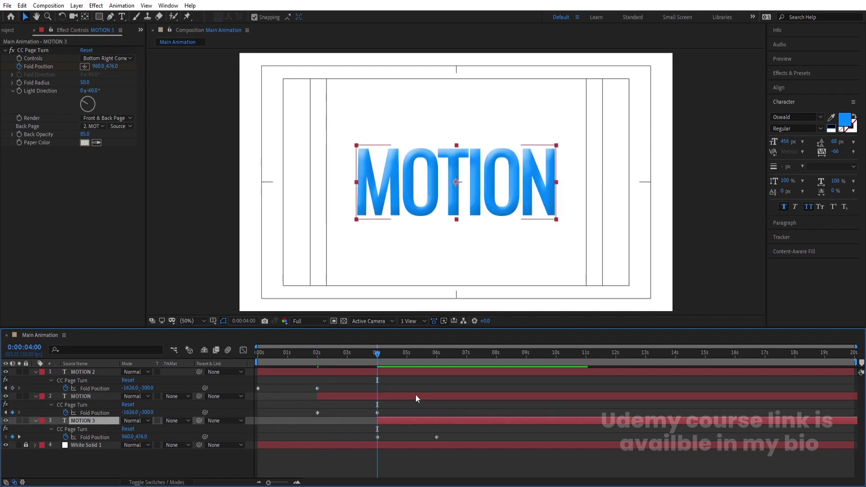
# Extend MOTION and MOTION 3 back to 0 s and preview the staggered peels.
pyautogui.moveTo(259, 354); pyautogui.dragTo(244, 349)
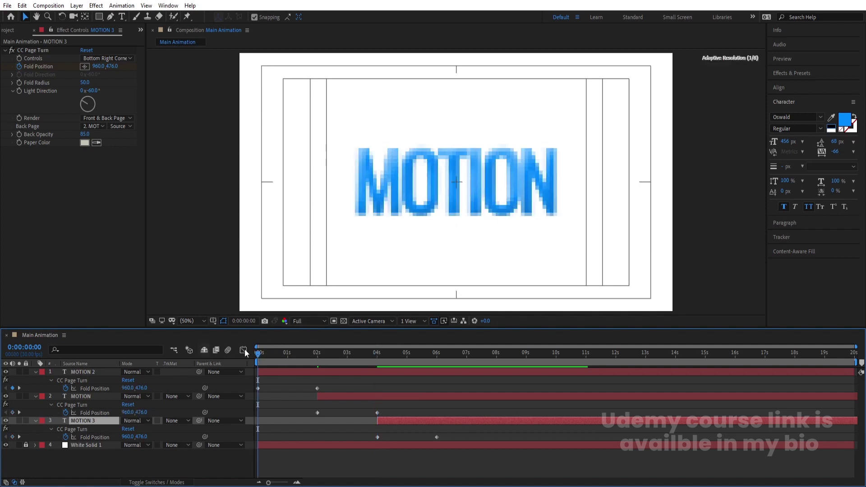
pyautogui.click(347, 396)
pyautogui.keyDown('shift'); pyautogui.click(388, 422); pyautogui.keyUp('shift')
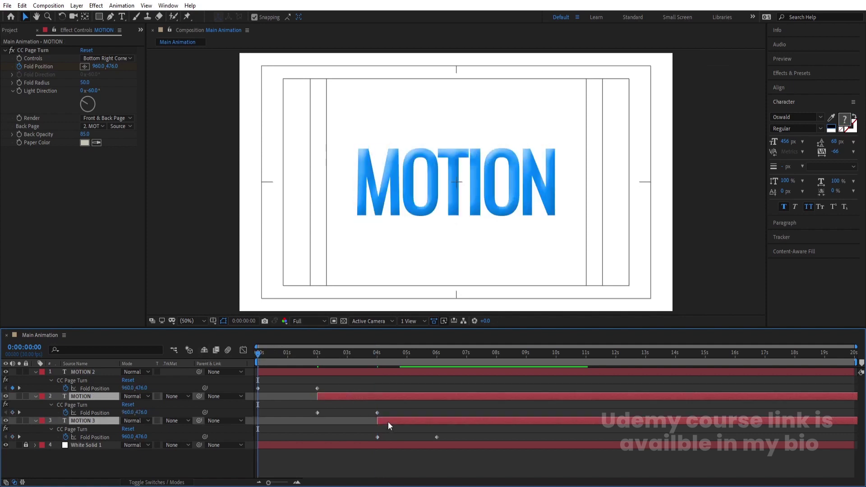
pyautogui.hotkey('alt', '[')
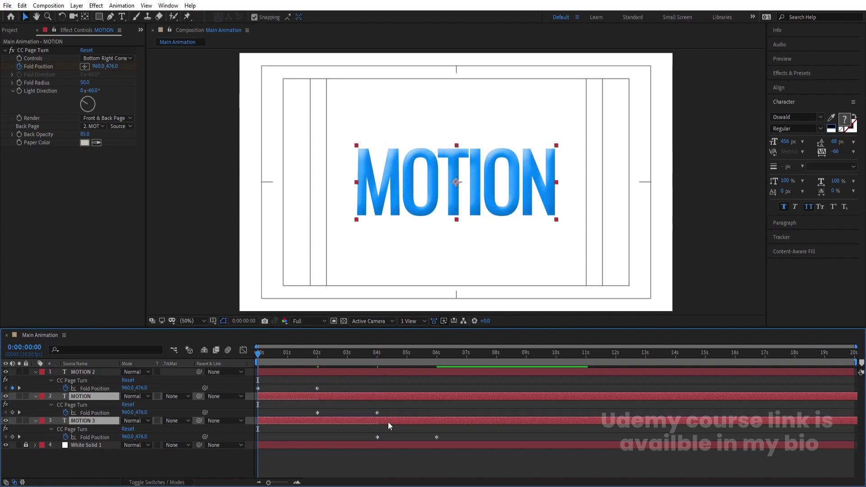
pyautogui.press('space')
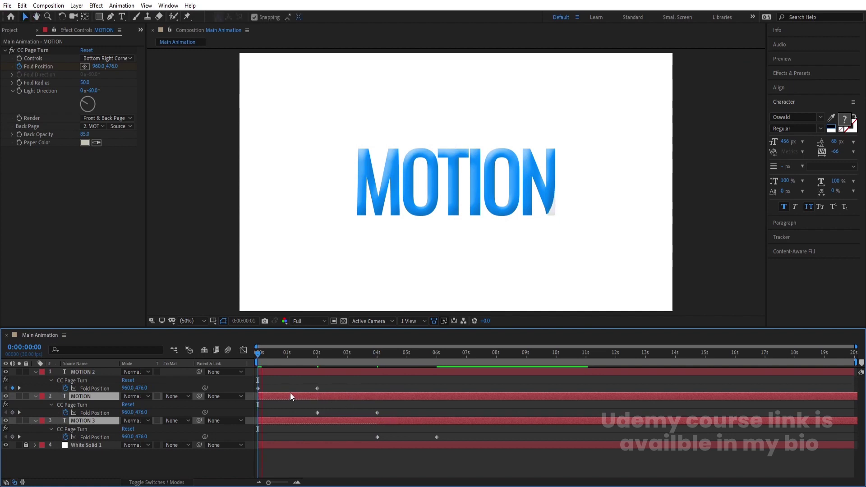
# Preview the MOTION page-turn animation at Third resolution.
pyautogui.click(305, 321)
pyautogui.click(305, 365)
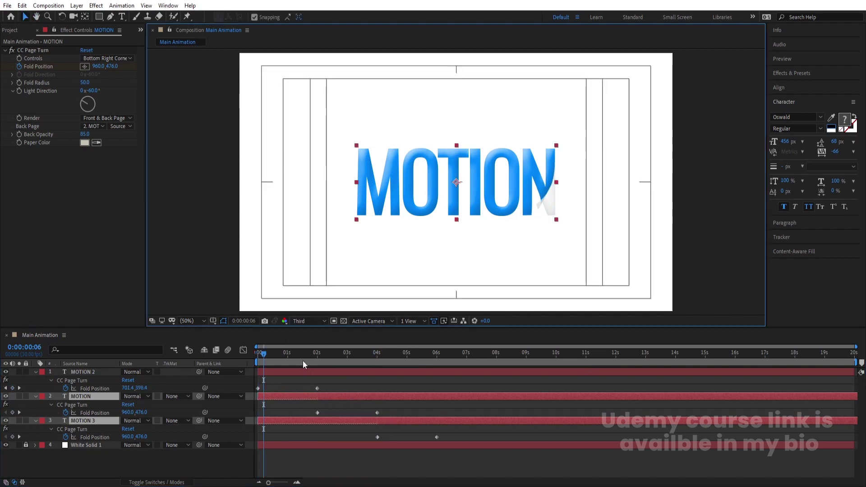
pyautogui.press('space')
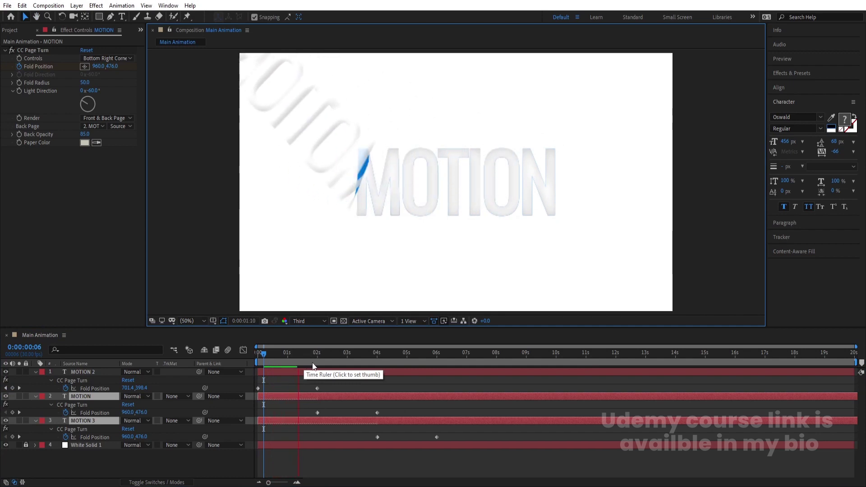
pyautogui.press('space')
# Switch the preview resolution back to Full and play the animation again.
pyautogui.click(310, 322)
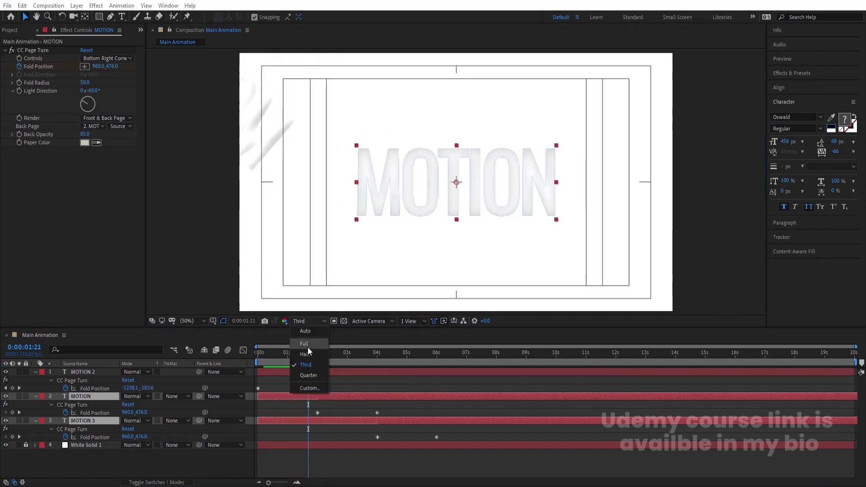
pyautogui.click(308, 347)
pyautogui.press('space')
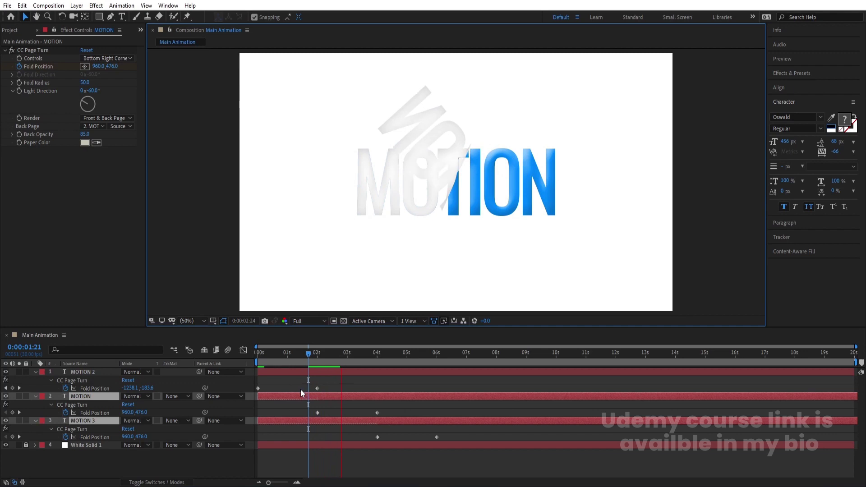
pyautogui.press('space')
# Collapse all layer property lists and select the three MOTION layers.
pyautogui.press('u')
pyautogui.click(82, 389)
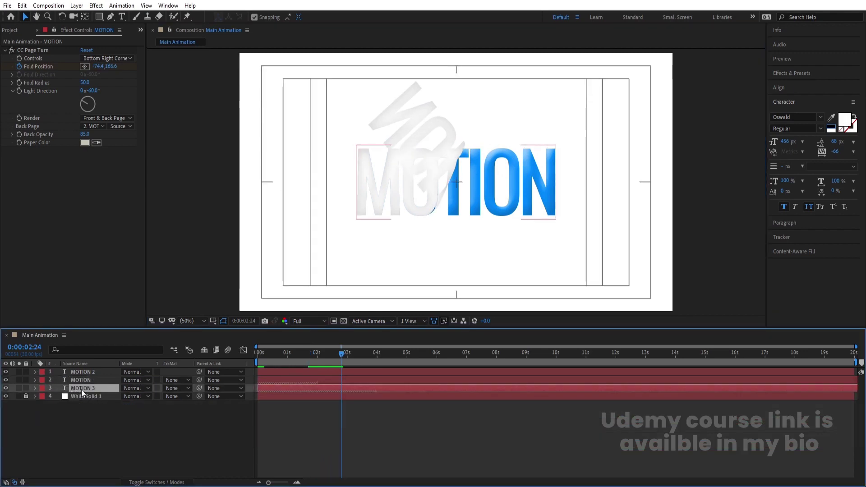
pyautogui.keyDown('shift'); pyautogui.click(78, 372); pyautogui.keyUp('shift')
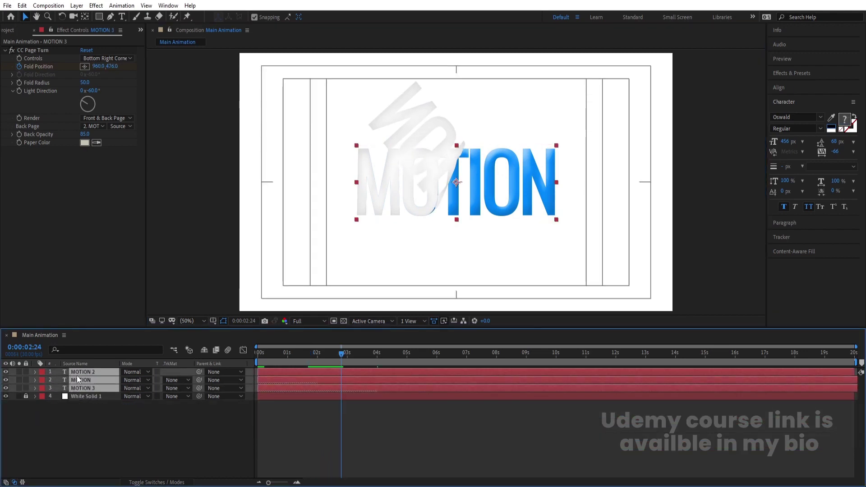
# Pre-compose the selected MOTION layers into a composition named 'Animation'.
pyautogui.hotkey('ctrl', 'shift', 'c')
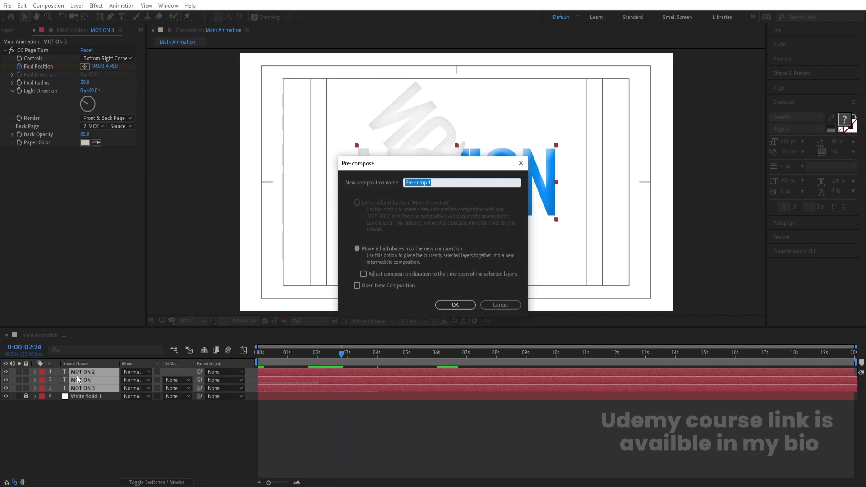
pyautogui.write('Animation')
pyautogui.press('Return')
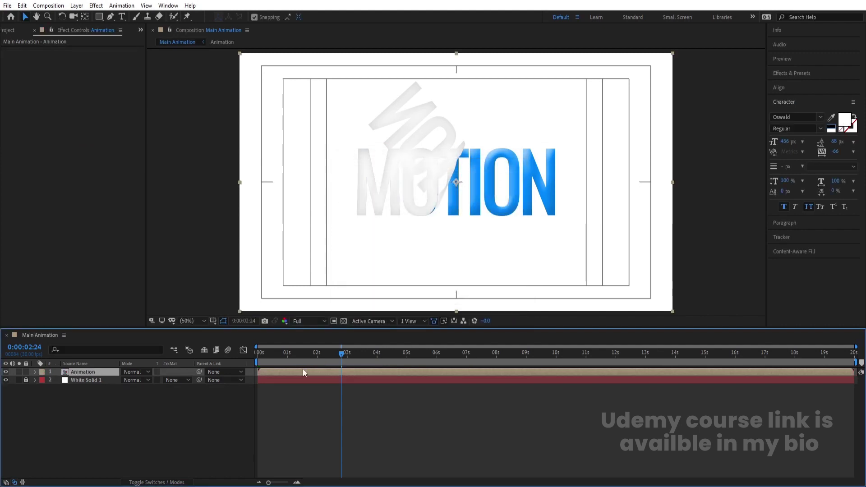
# End the work area just before 4 seconds, preview it, and return to the start.
pyautogui.press('space')
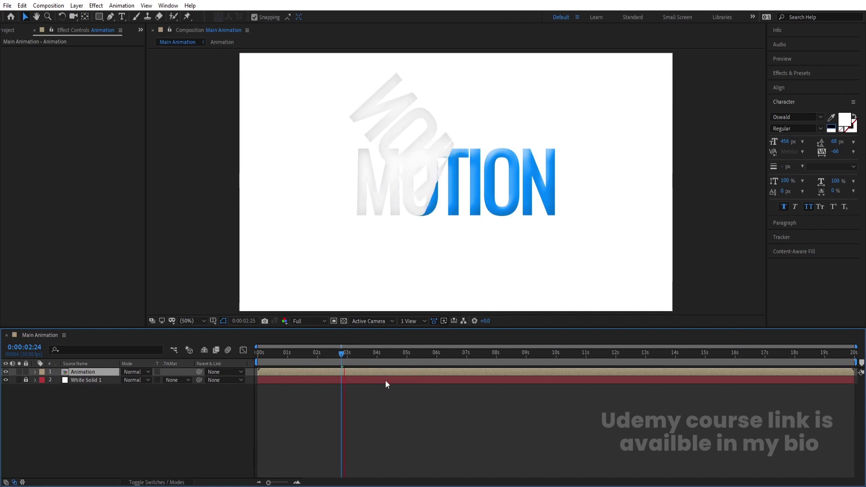
pyautogui.press('space')
pyautogui.click(377, 352)
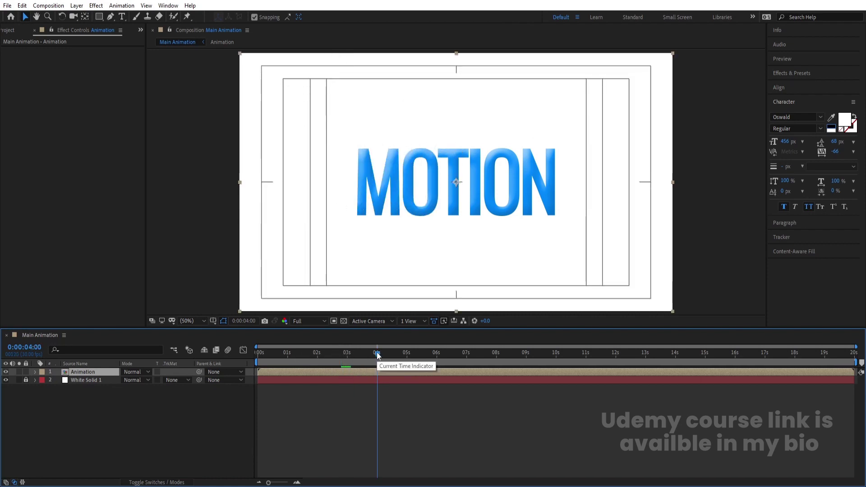
pyautogui.moveTo(380, 355); pyautogui.dragTo(375, 353)
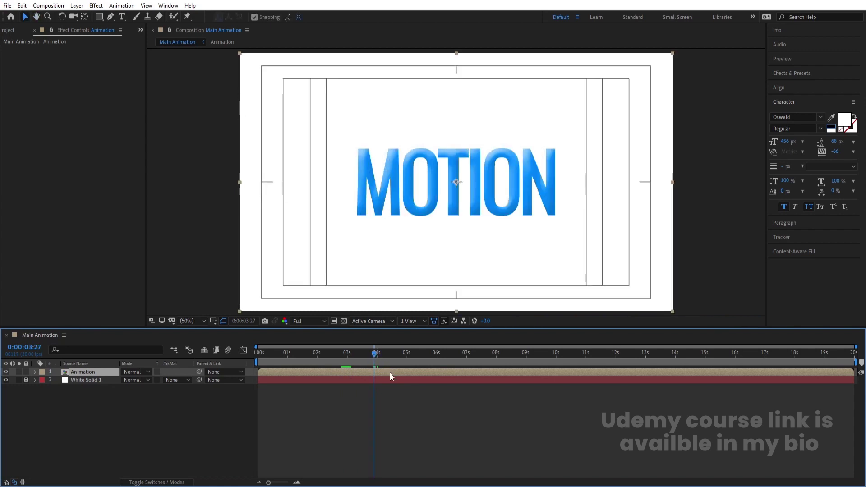
pyautogui.press('n')
pyautogui.press('space')
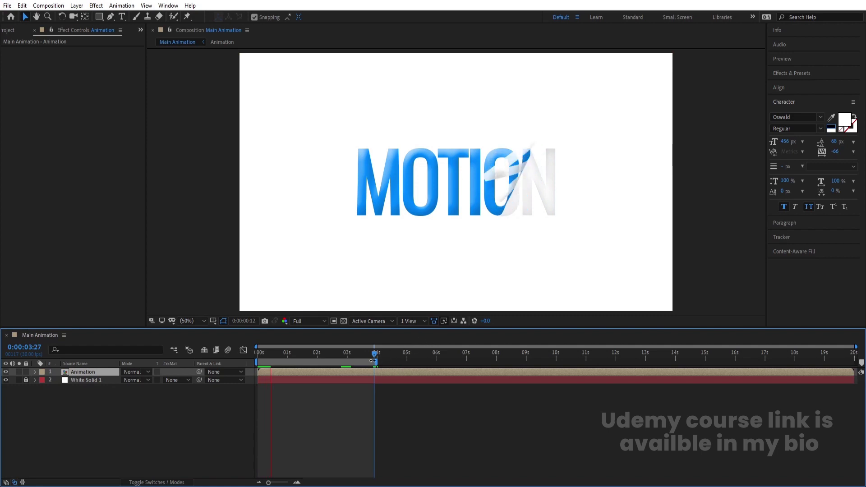
pyautogui.press('space')
pyautogui.moveTo(273, 357); pyautogui.dragTo(163, 361)
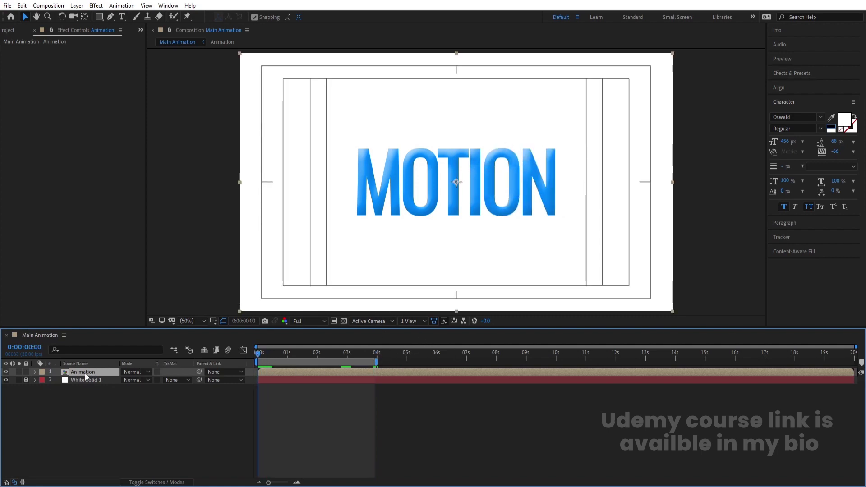
# Duplicate the Animation layer and apply the Find Edges effect to it.
pyautogui.hotkey('ctrl', 'd')
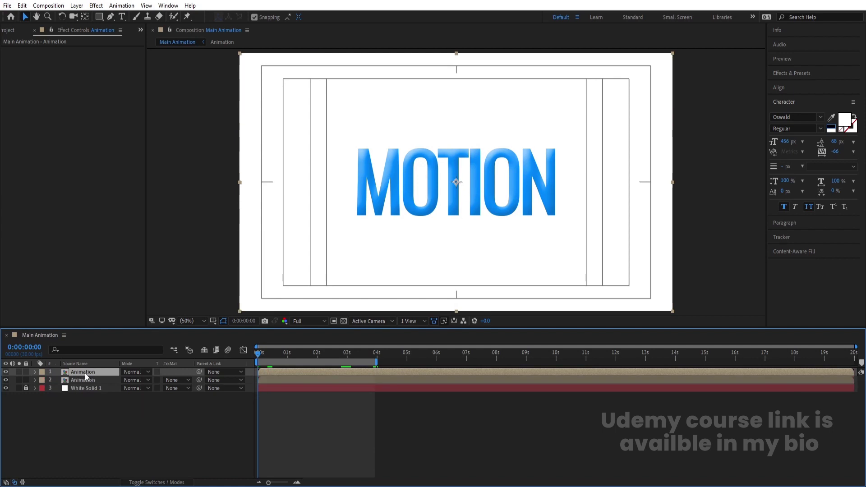
pyautogui.click(792, 73)
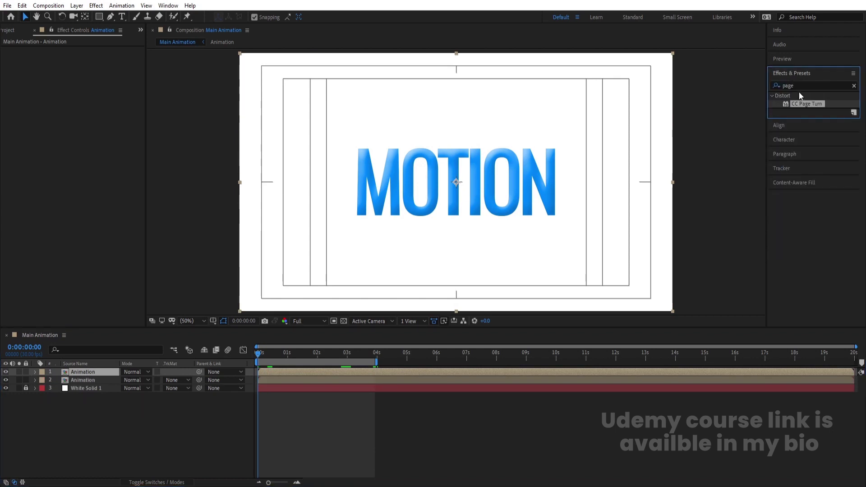
pyautogui.click(798, 85)
pyautogui.write('fin')
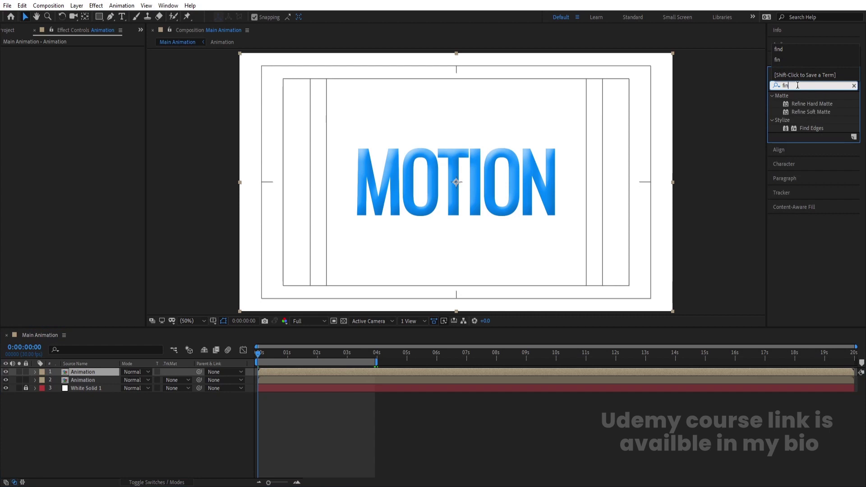
pyautogui.doubleClick(814, 128)
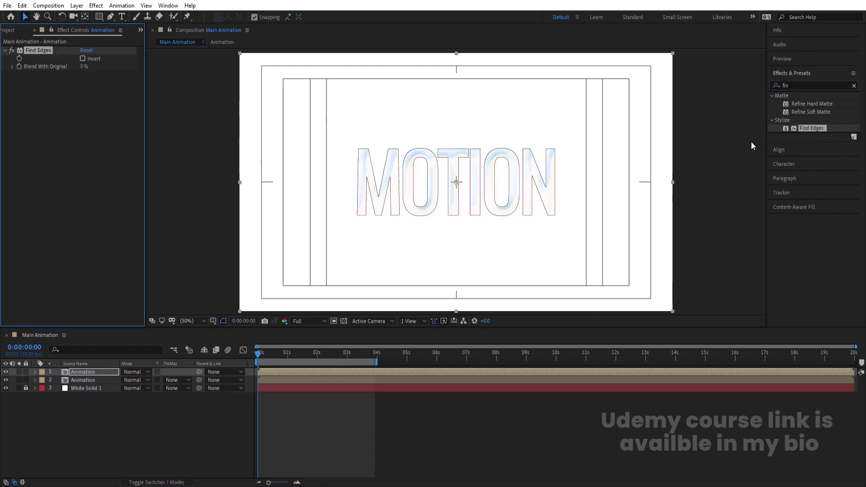
# Set the top Animation layer's blending mode to Multiply, then select the lower layer.
pyautogui.click(104, 371)
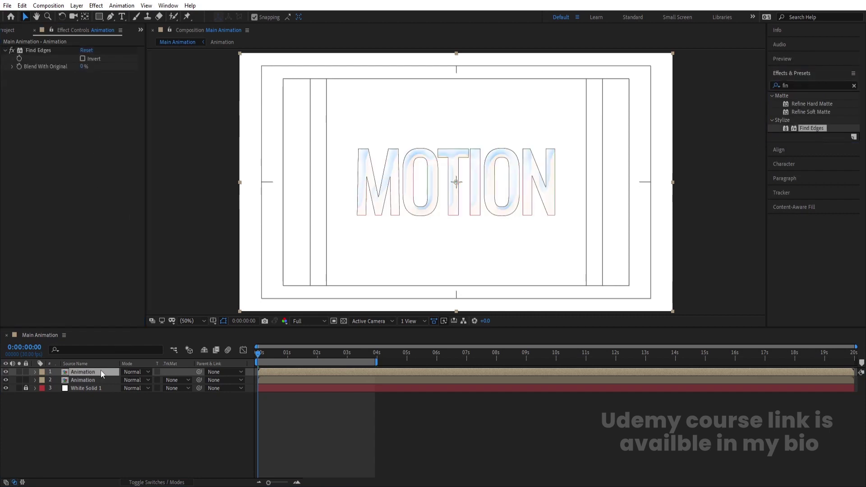
pyautogui.click(128, 372)
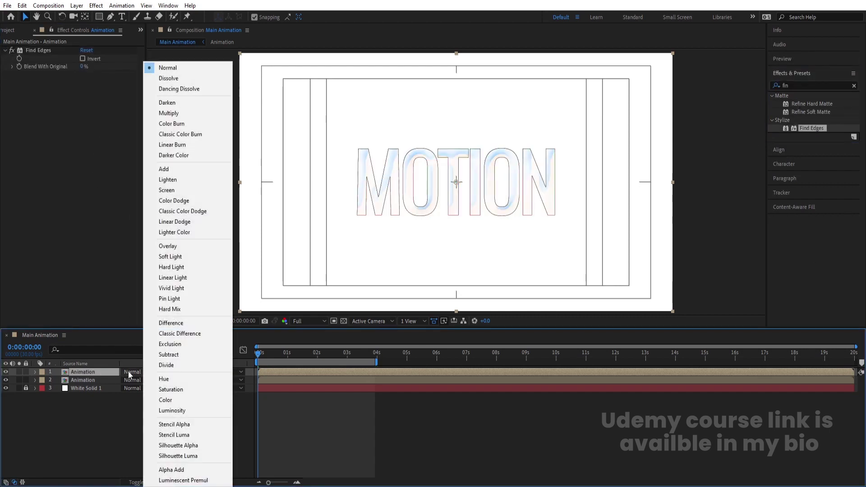
pyautogui.click(175, 190)
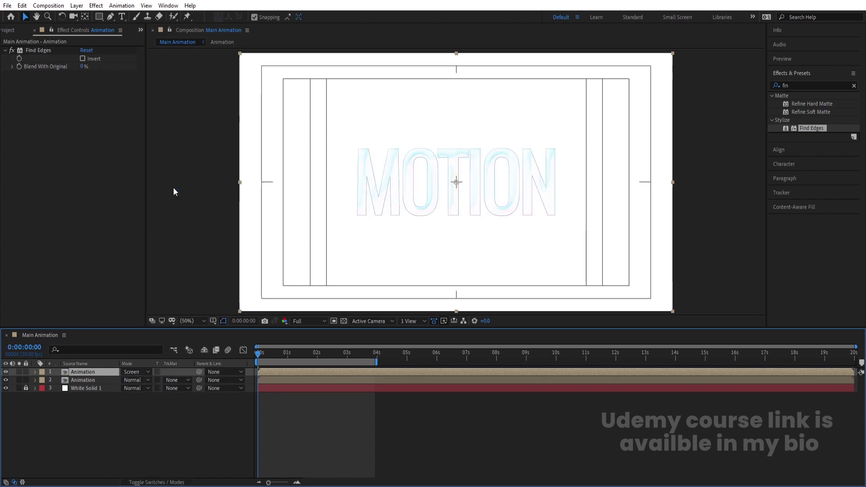
pyautogui.click(137, 373)
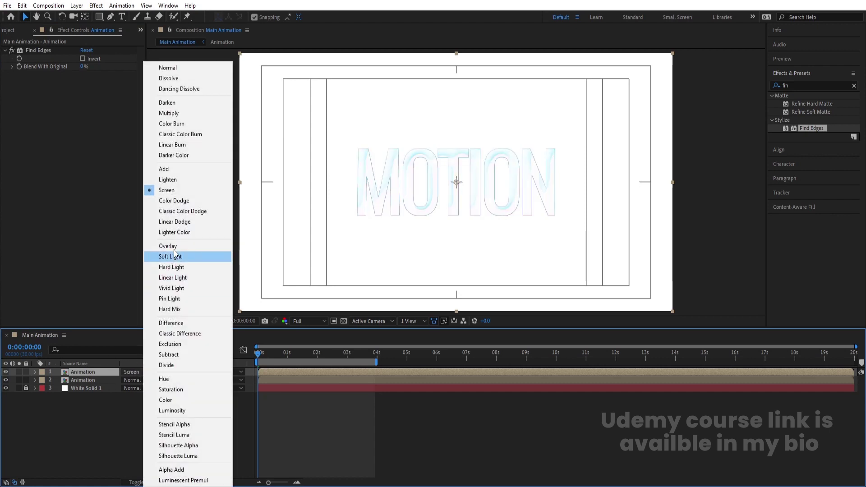
pyautogui.click(178, 114)
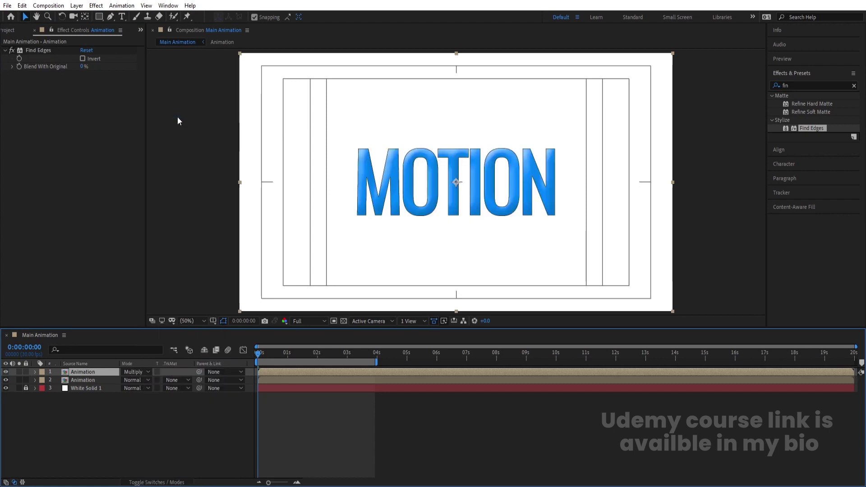
pyautogui.click(88, 381)
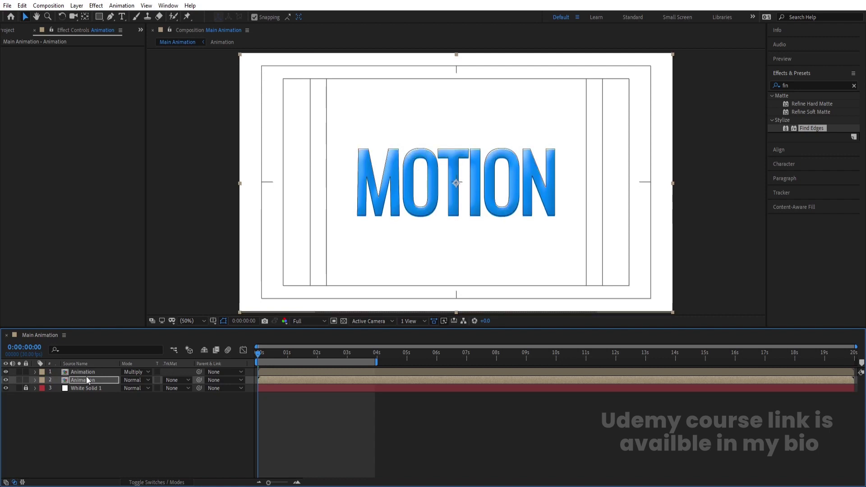
# Nudge the Find Edges copy a few pixels and keep it above the original.
pyautogui.click(75, 373)
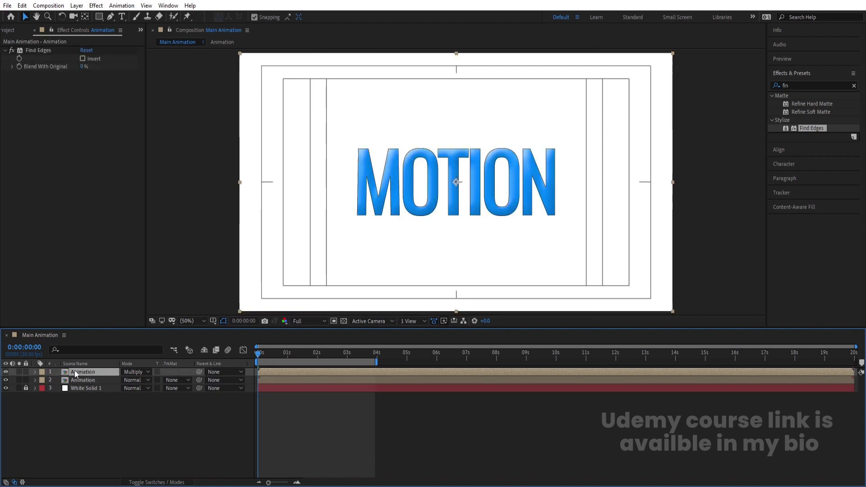
pyautogui.press('Num_Lock')
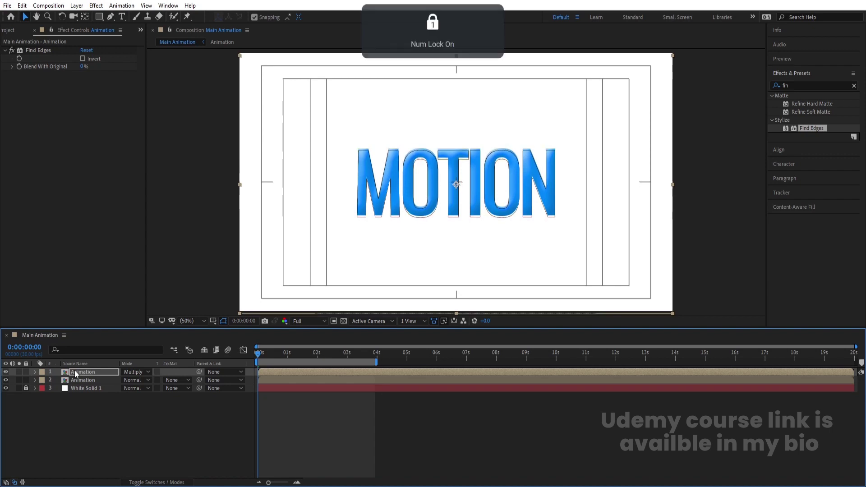
pyautogui.press('Right')
pyautogui.press('Right')
pyautogui.press('Right')
pyautogui.press('Right')
pyautogui.press('Right')
pyautogui.press('Right')
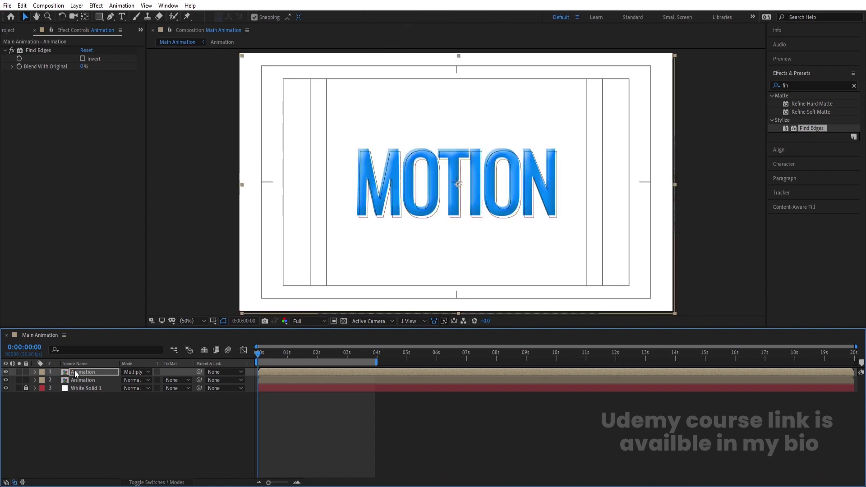
pyautogui.press('Up')
pyautogui.press('Up')
pyautogui.press('Up')
pyautogui.press('Up')
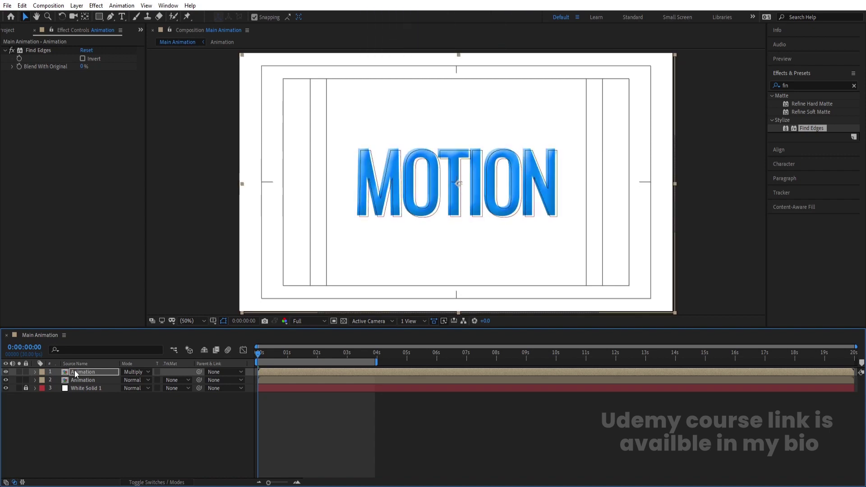
pyautogui.press('Left')
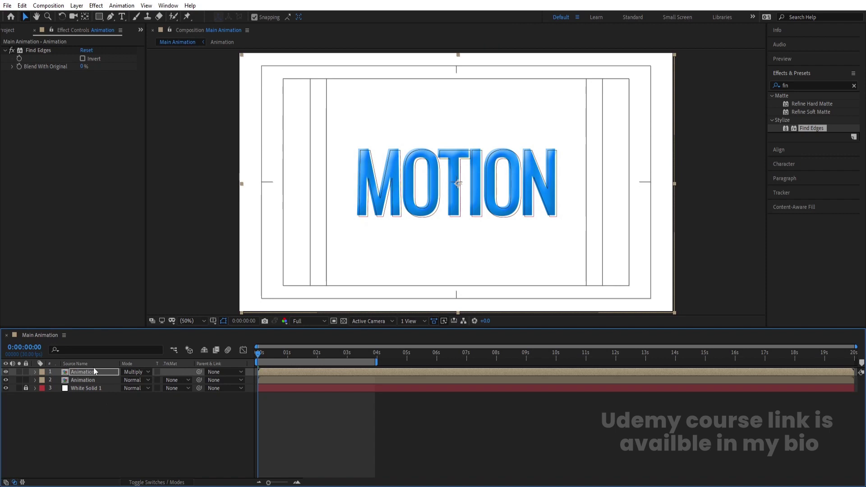
pyautogui.click(54, 372)
pyautogui.hotkey('ctrl', '[')
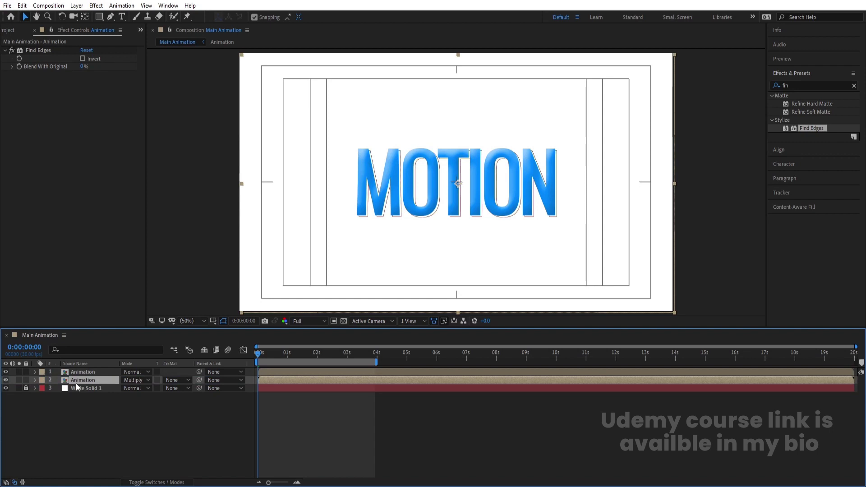
pyautogui.moveTo(74, 383); pyautogui.dragTo(73, 370)
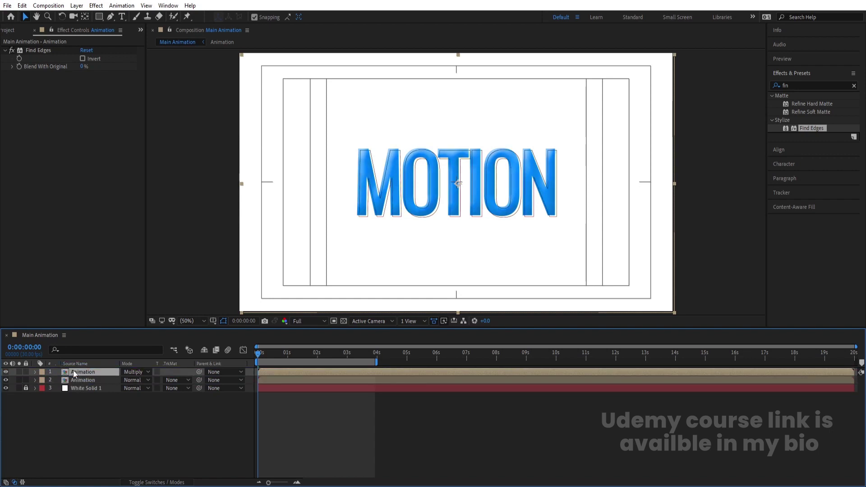
# Set the outline copy's Opacity to 40% and select the lower Animation layer.
pyautogui.press('t')
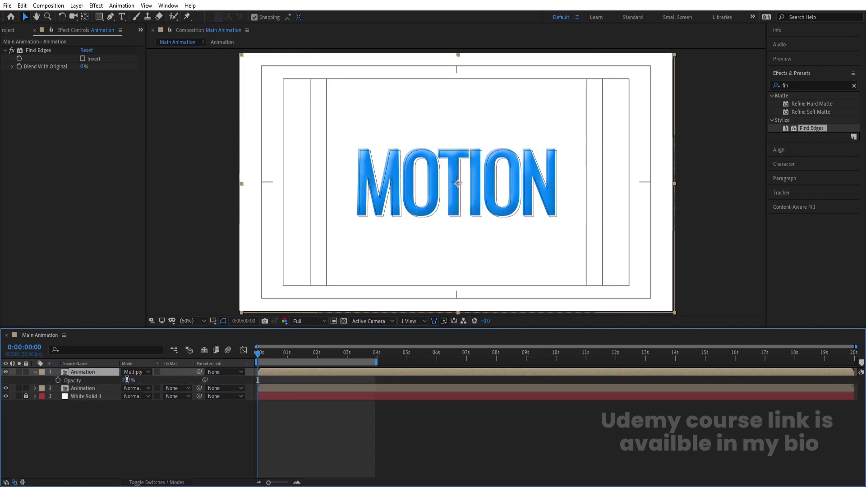
pyautogui.press('Return')
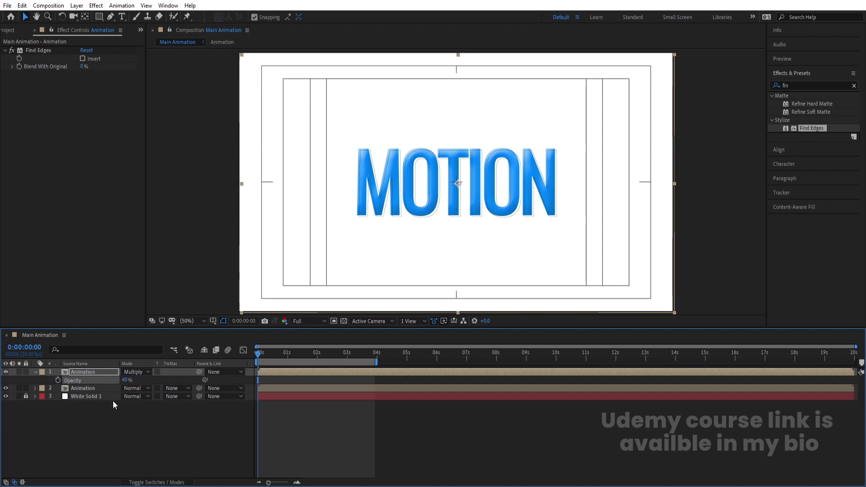
pyautogui.click(110, 420)
pyautogui.click(83, 389)
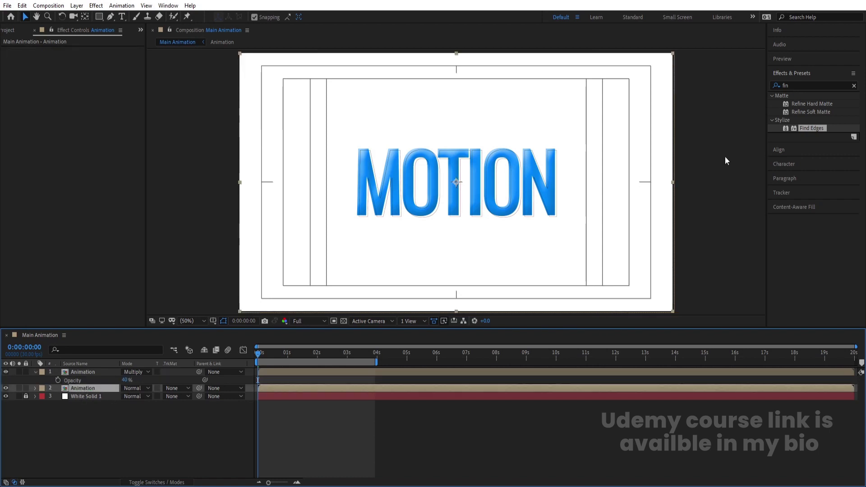
pyautogui.click(798, 86)
# Apply Drop Shadow to the lower Animation layer with Distance 30 and Softness 100.
pyautogui.write('dro')
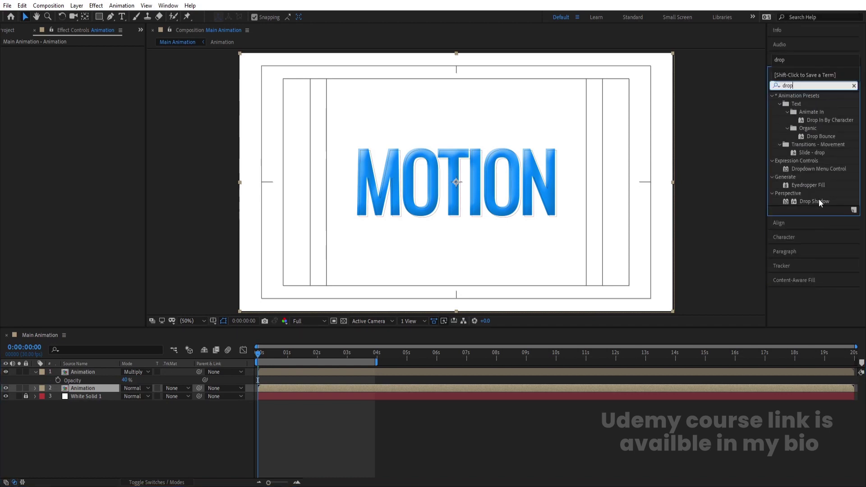
pyautogui.write('p')
pyautogui.doubleClick(819, 201)
pyautogui.click(83, 102)
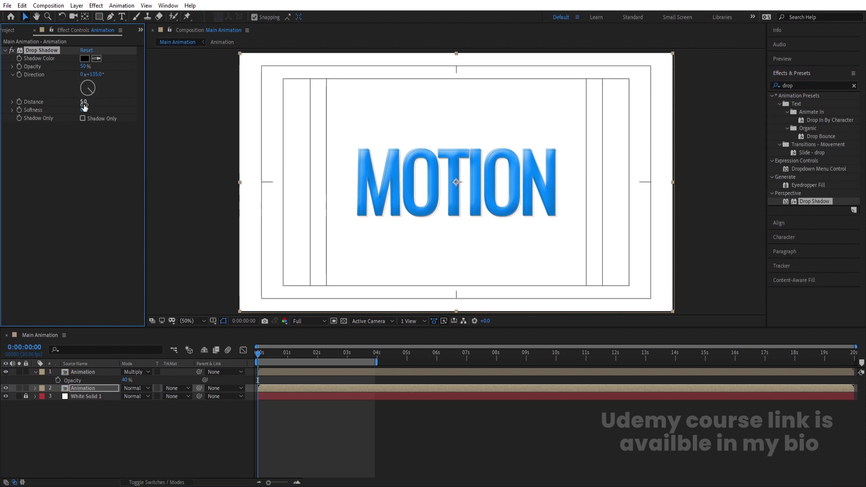
pyautogui.click(84, 111)
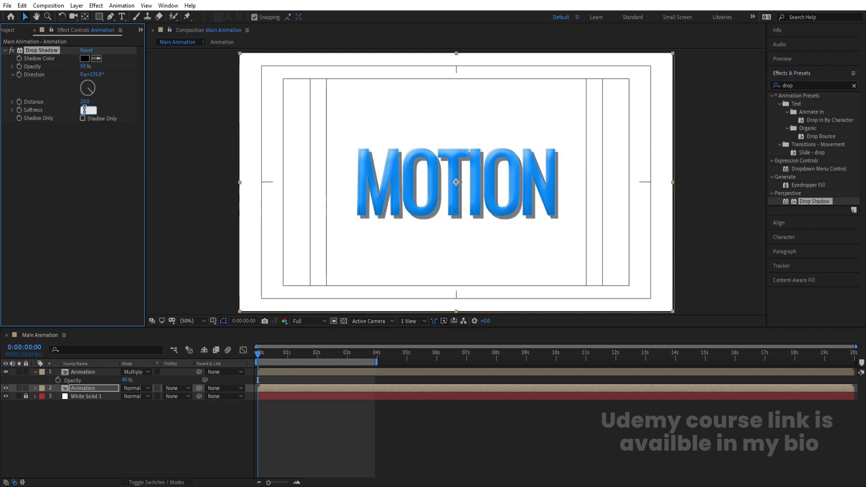
pyautogui.press('Return')
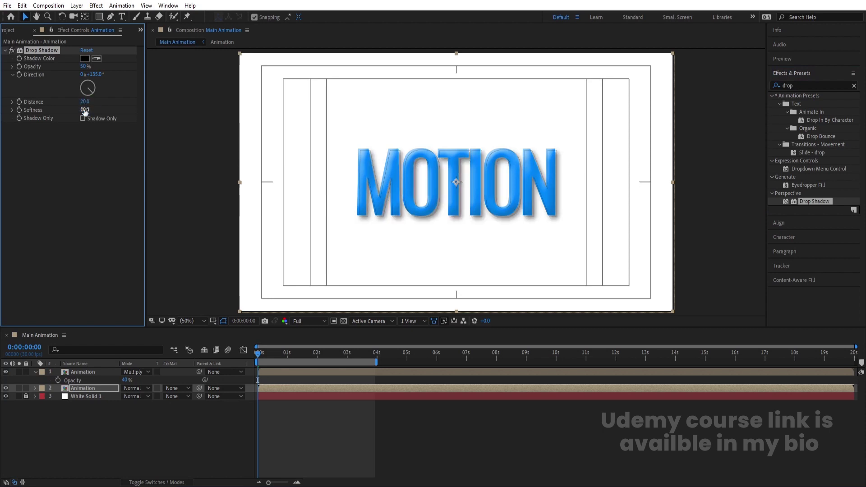
pyautogui.press('Return')
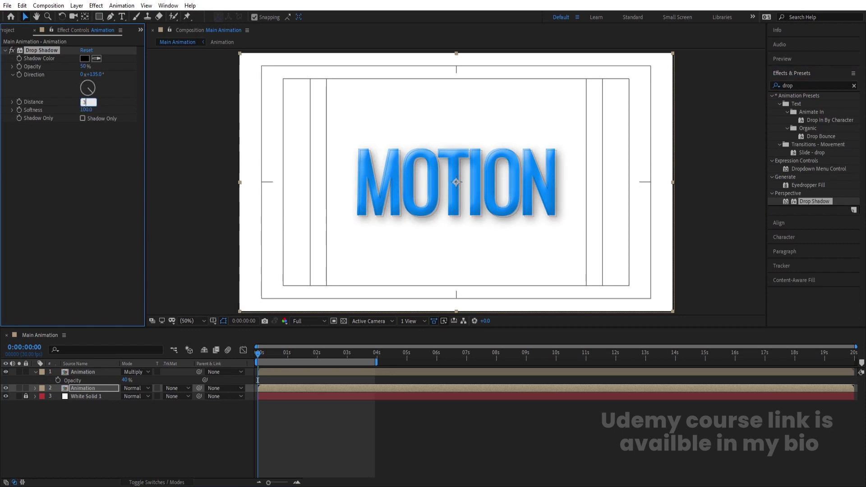
pyautogui.write('30')
pyautogui.press('Return')
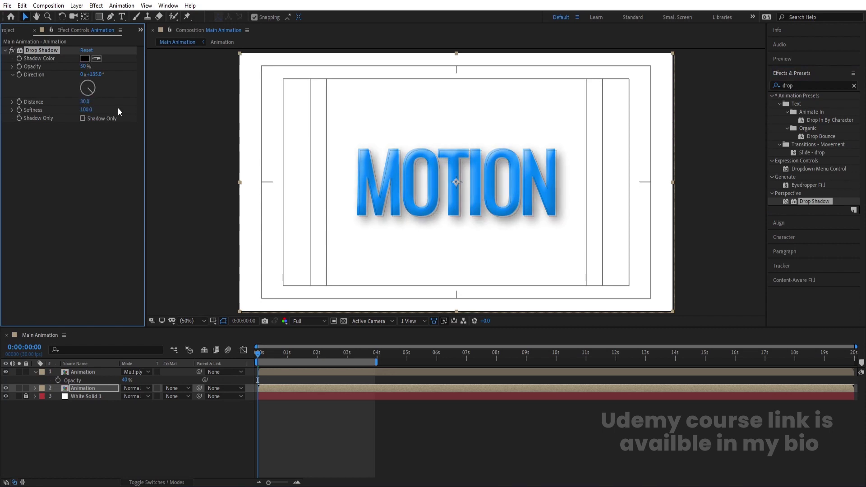
# Set the shadow Opacity to 30% and sample the MOTION blue as its colour.
pyautogui.click(85, 67)
pyautogui.write('30')
pyautogui.press('Return')
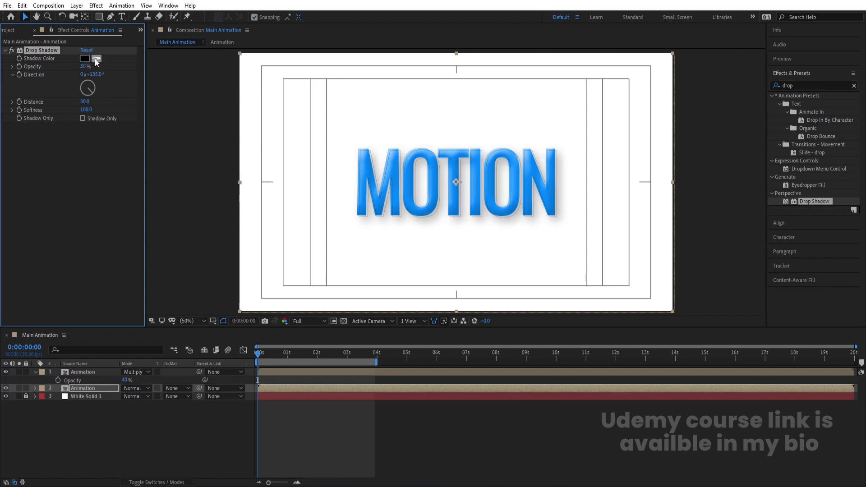
pyautogui.click(399, 165)
pyautogui.press('space')
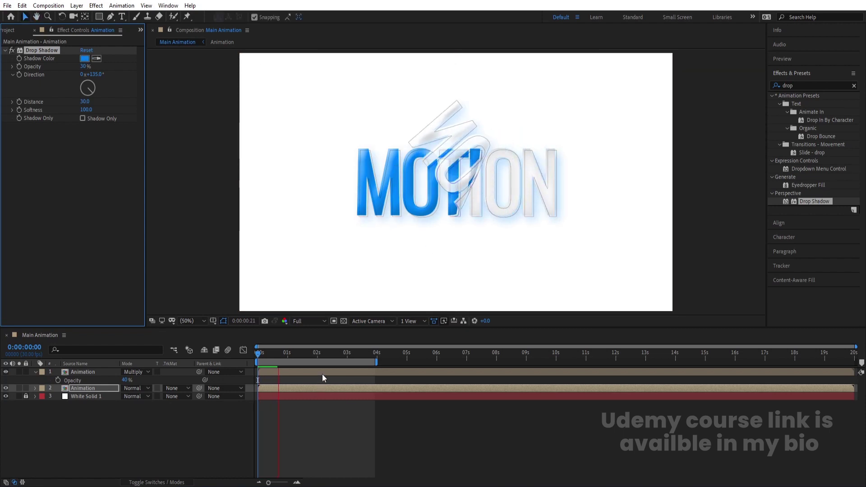
# Lower the outline copy's opacity to 10% and preview the result.
pyautogui.press('space')
pyautogui.click(95, 373)
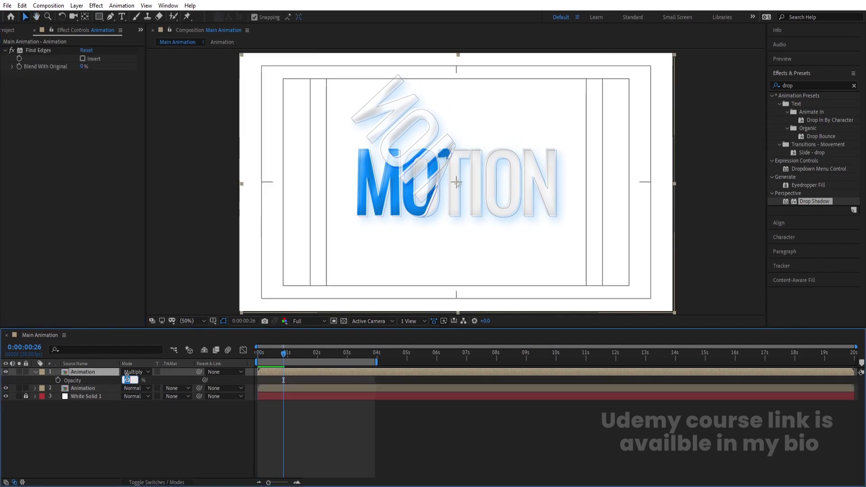
pyautogui.write('10')
pyautogui.press('Return')
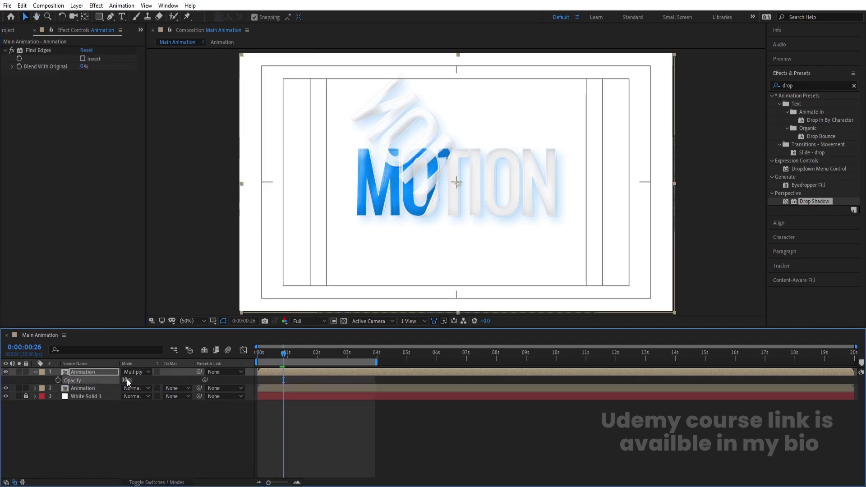
pyautogui.press('space')
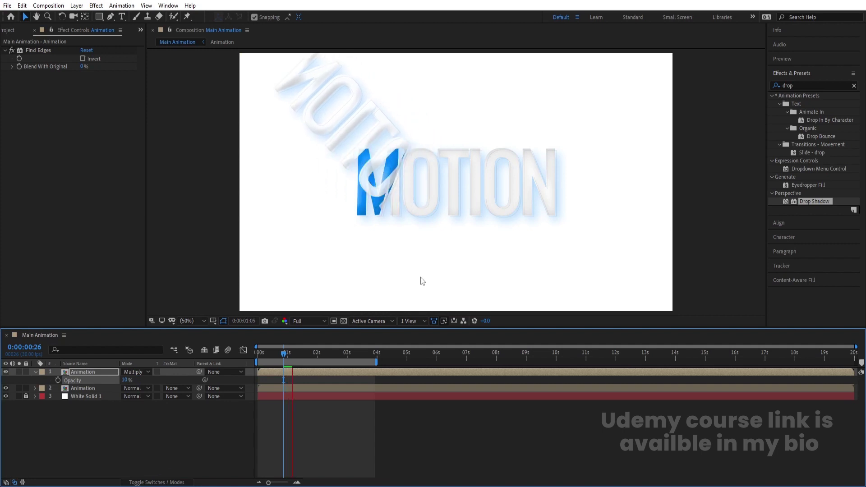
pyautogui.press('space')
# Reduce the Drop Shadow opacity on the lower Animation layer to 15%.
pyautogui.click(72, 388)
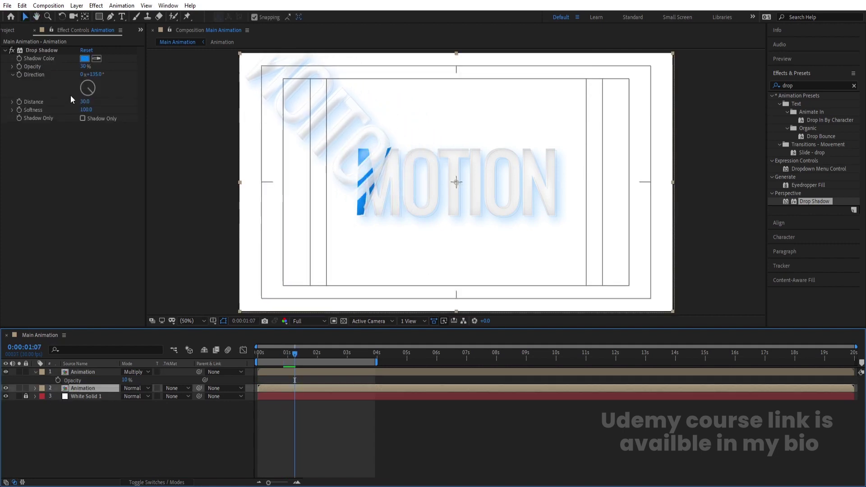
pyautogui.click(84, 66)
pyautogui.write('15')
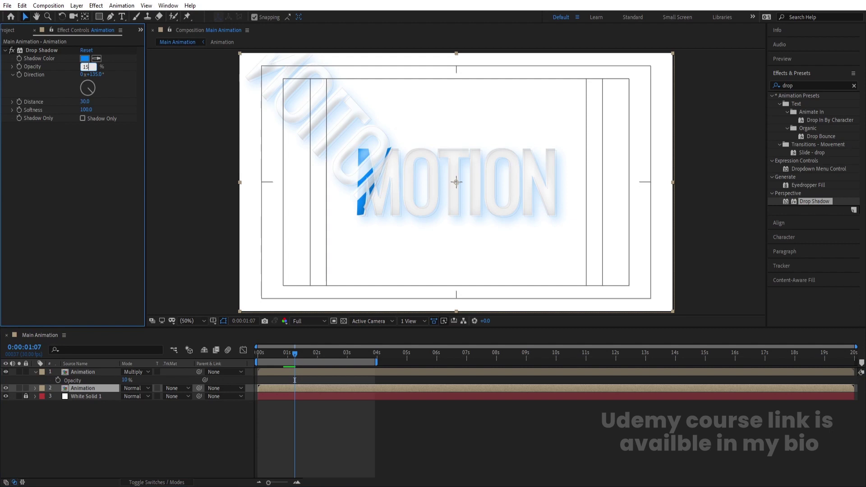
pyautogui.press('Return')
pyautogui.press('space')
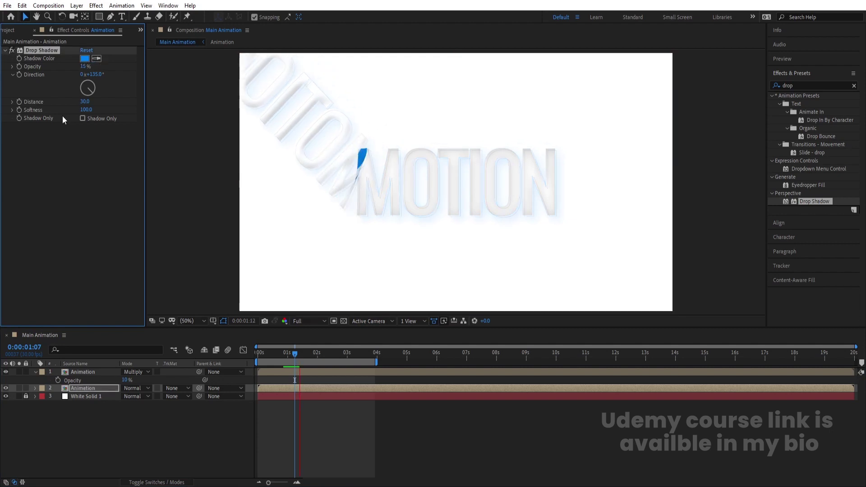
# Toggle the outline copy's visibility to compare, then preview the animation from the start.
pyautogui.click(5, 372)
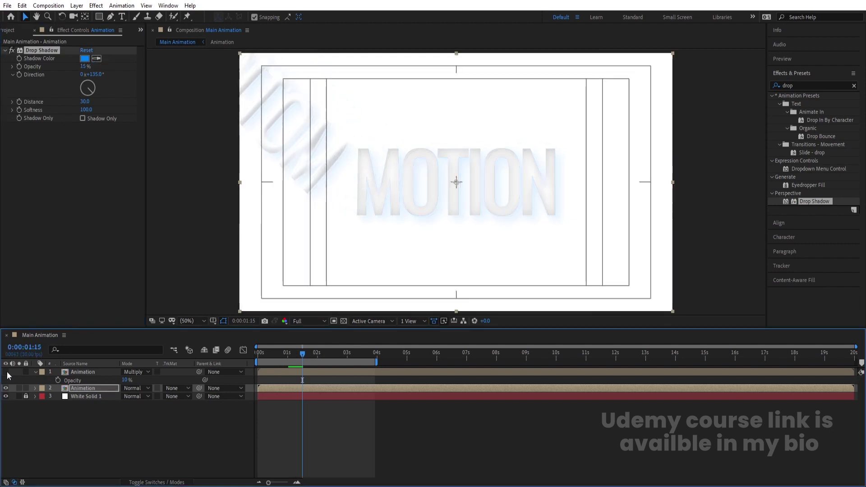
pyautogui.click(5, 372)
pyautogui.press('space')
pyautogui.press('space')
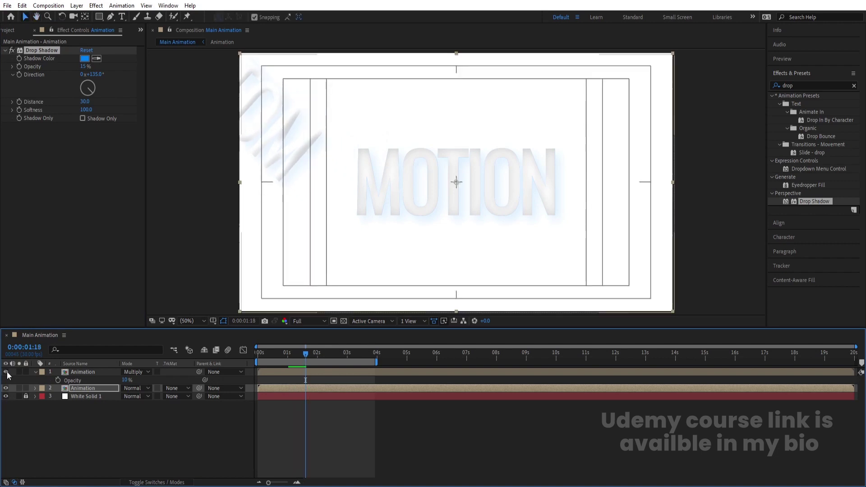
pyautogui.press('space')
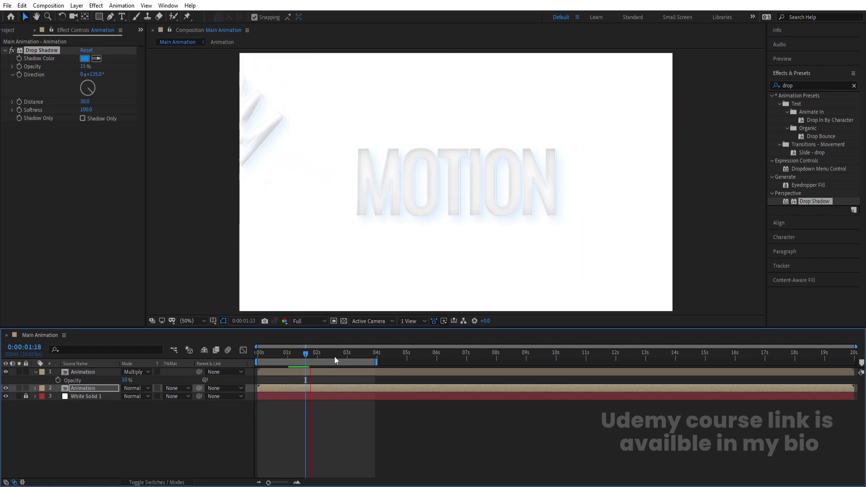
pyautogui.click(339, 356)
pyautogui.press('space')
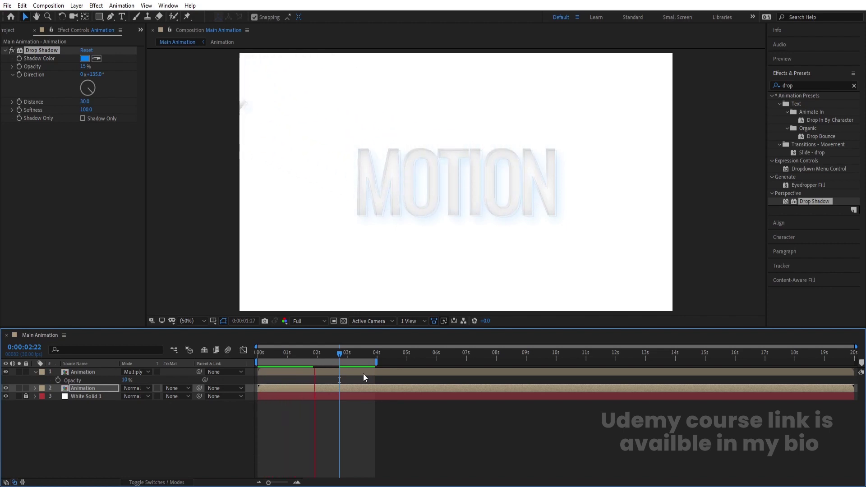
pyautogui.press("'")
pyautogui.press("'")
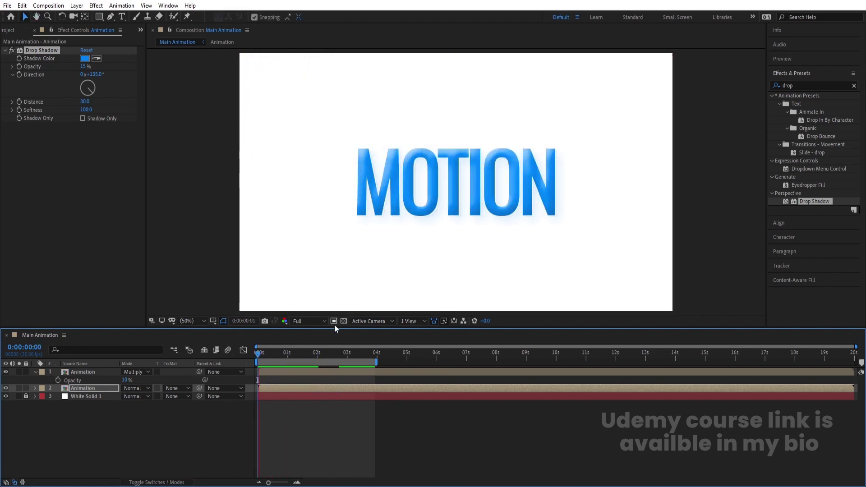